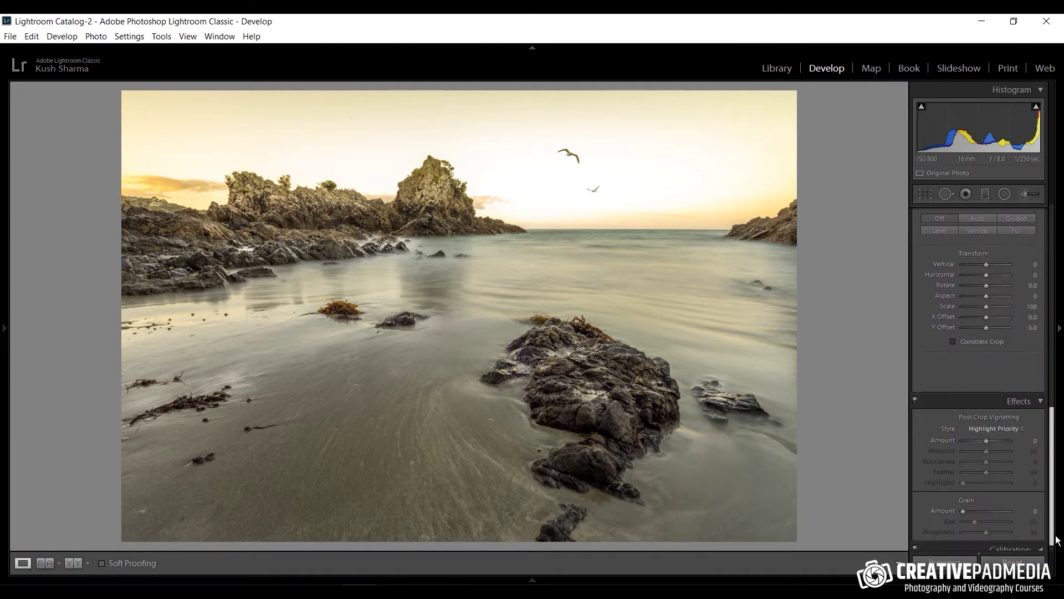
Collapse the Transform and HSL adjustments and set the Effects post-crop vignette amount to -57.
left_click(1039, 390)
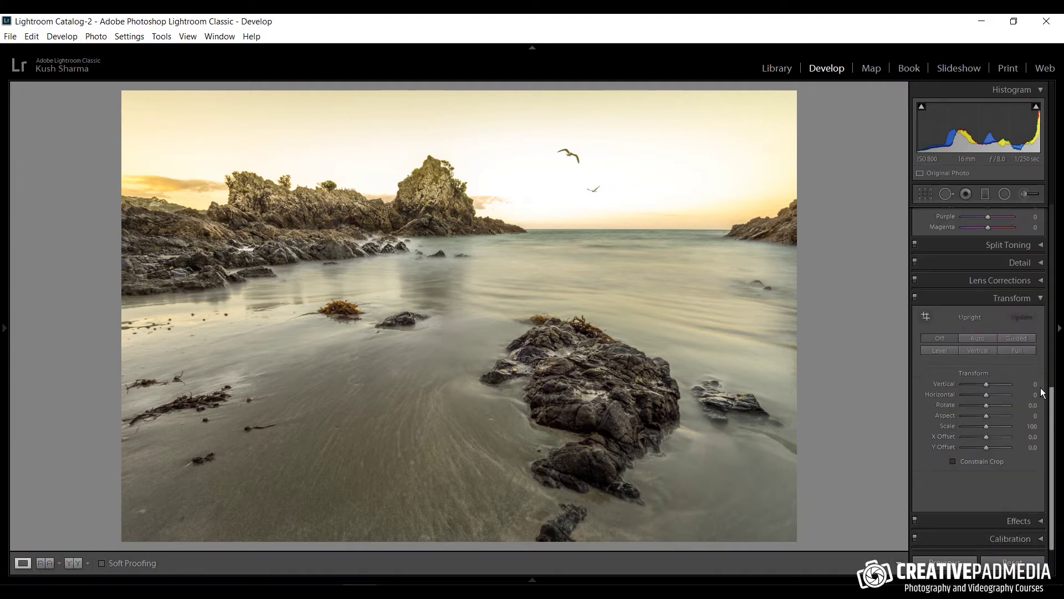
left_click(1038, 297)
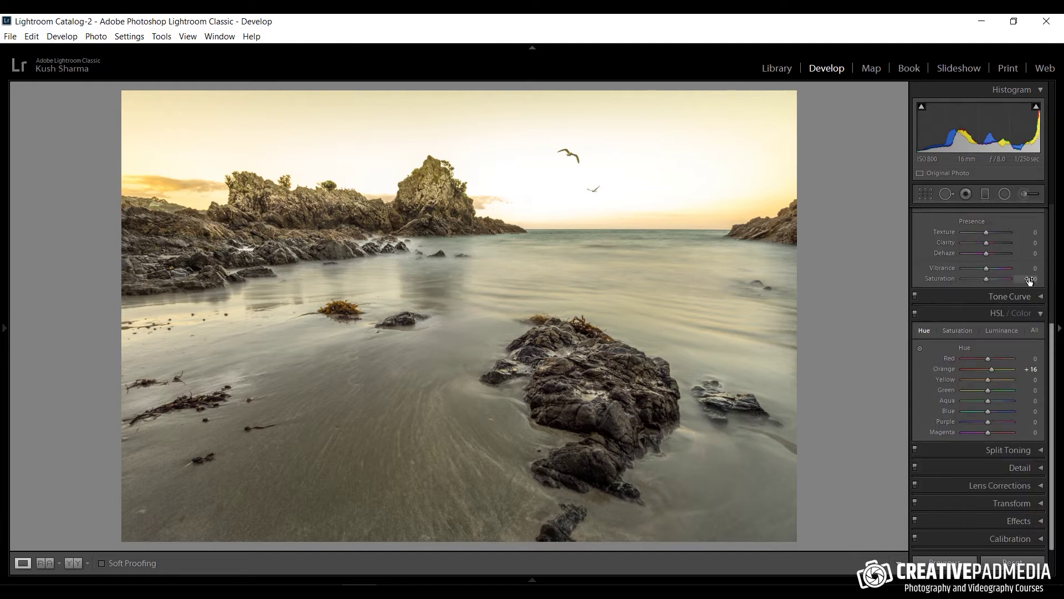
scroll(1029, 280, "up", 4)
scroll(1029, 280, "down", 3)
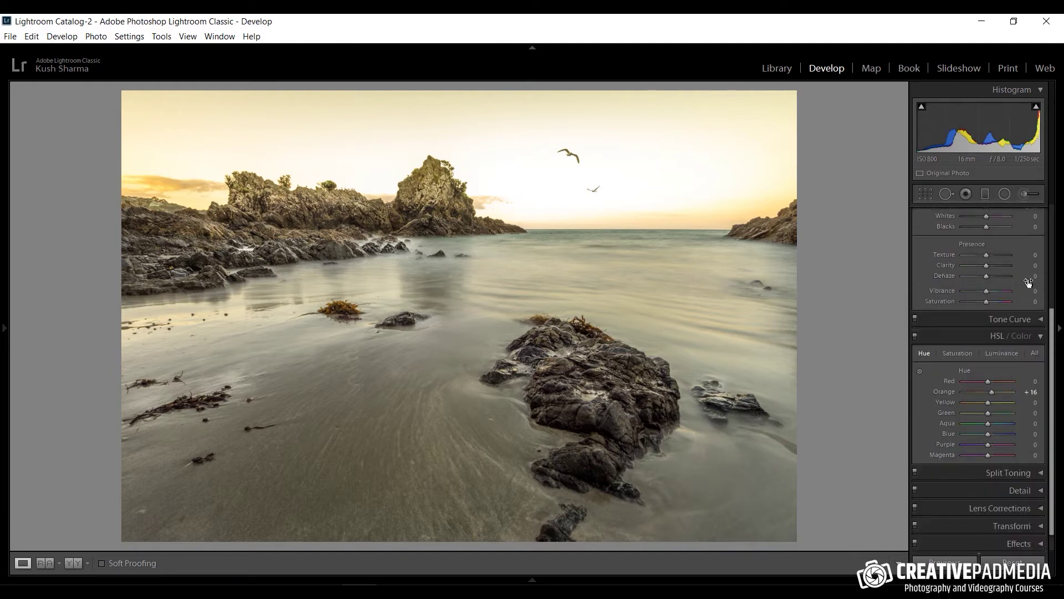
left_click(1040, 337)
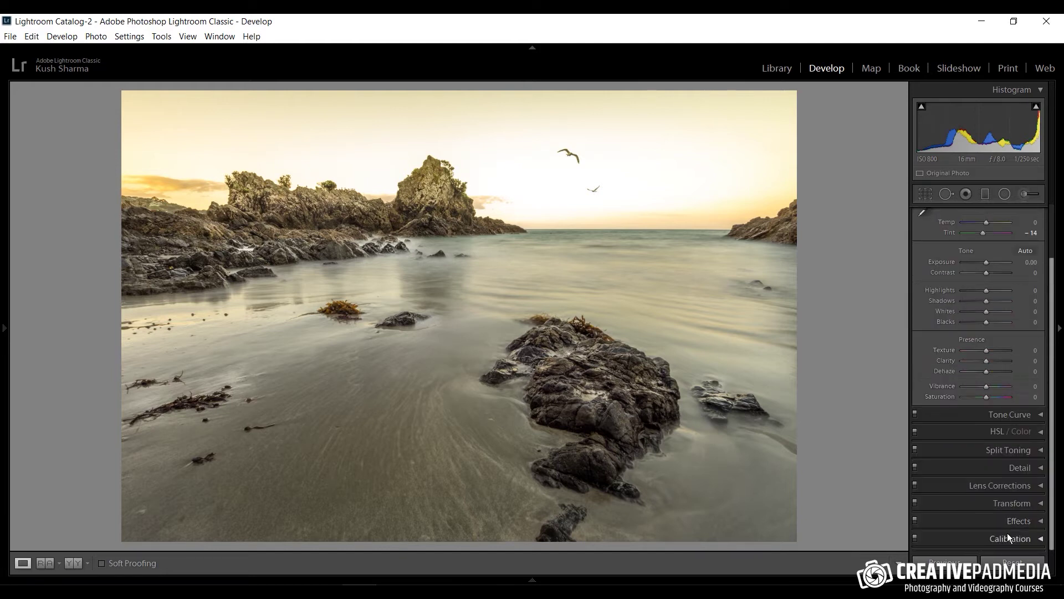
left_click(1041, 521)
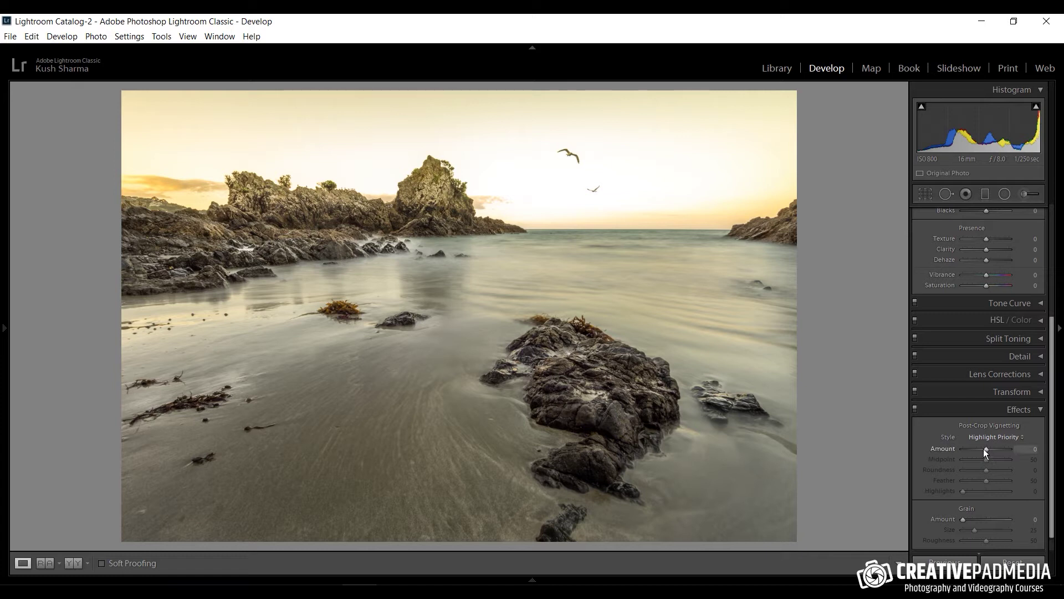
mouse_move(985, 447)
left_mouse_down()
mouse_move(1003, 448)
mouse_move(973, 451)
left_mouse_up()
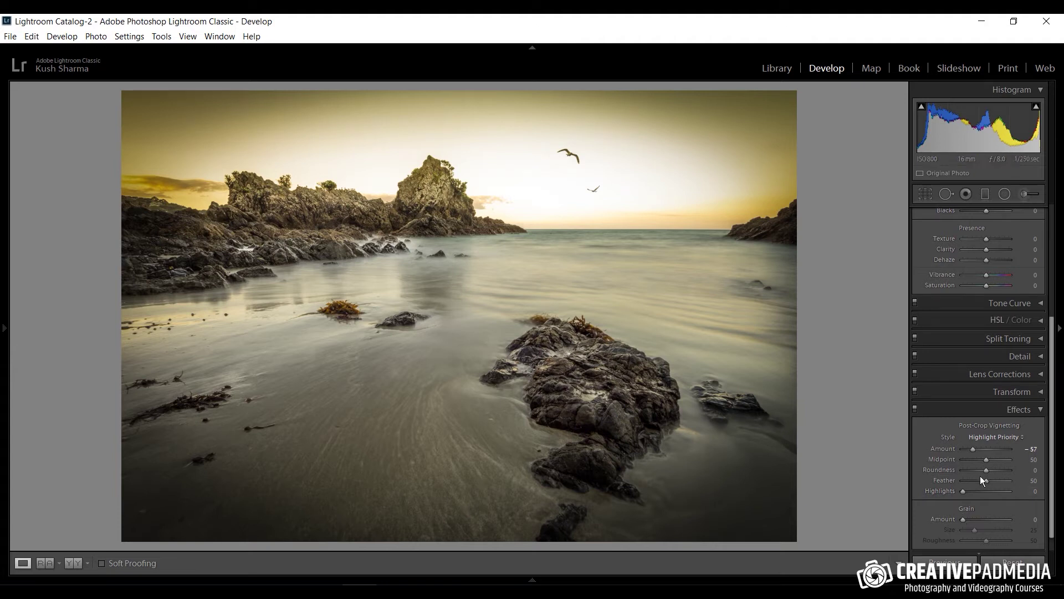
Set the vignette's midpoint to 58 and roundness to +7, and test its feather at 0 and 100 before settling on 55.
left_click_drag(986, 471, 936, 480)
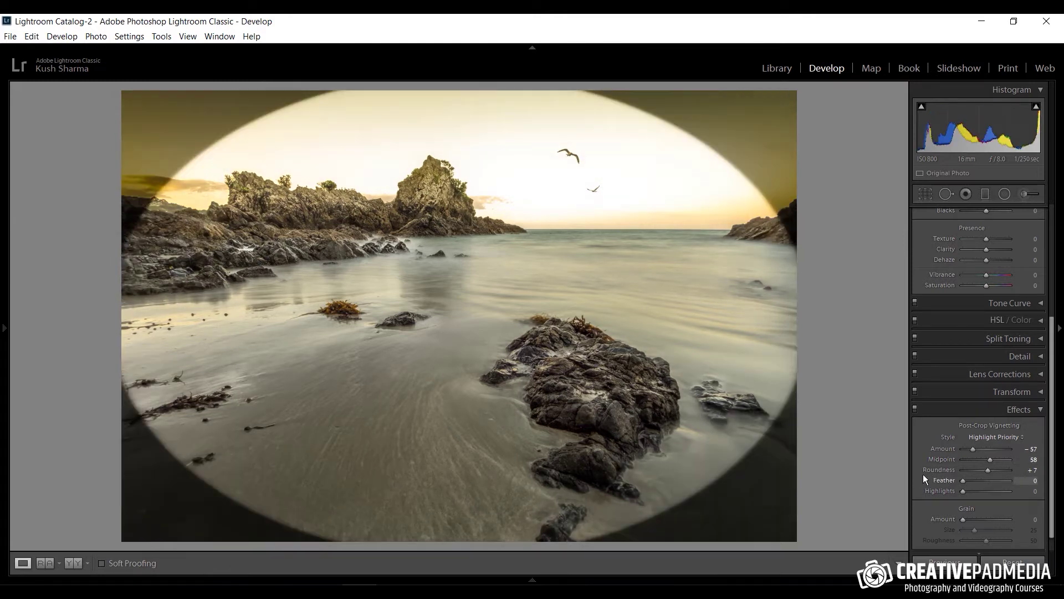
left_click_drag(967, 480, 1014, 481)
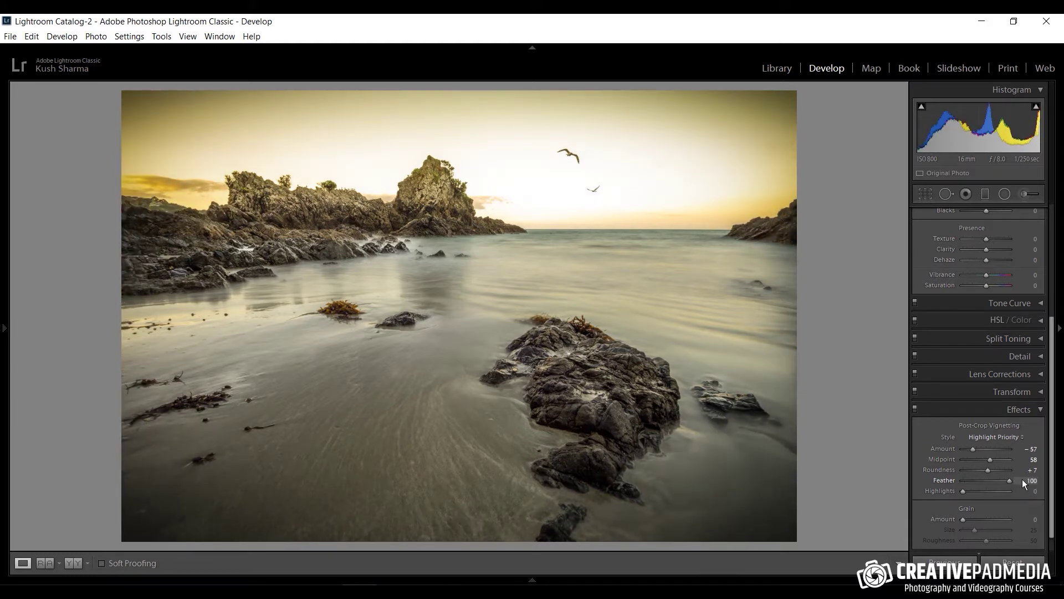
left_click_drag(1018, 481, 950, 478)
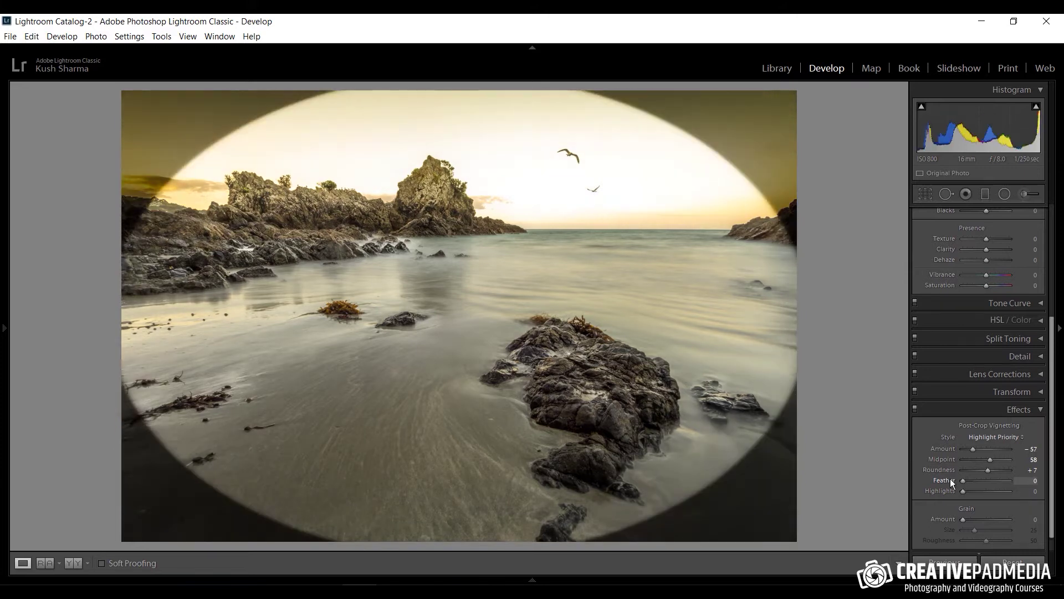
left_click(987, 480)
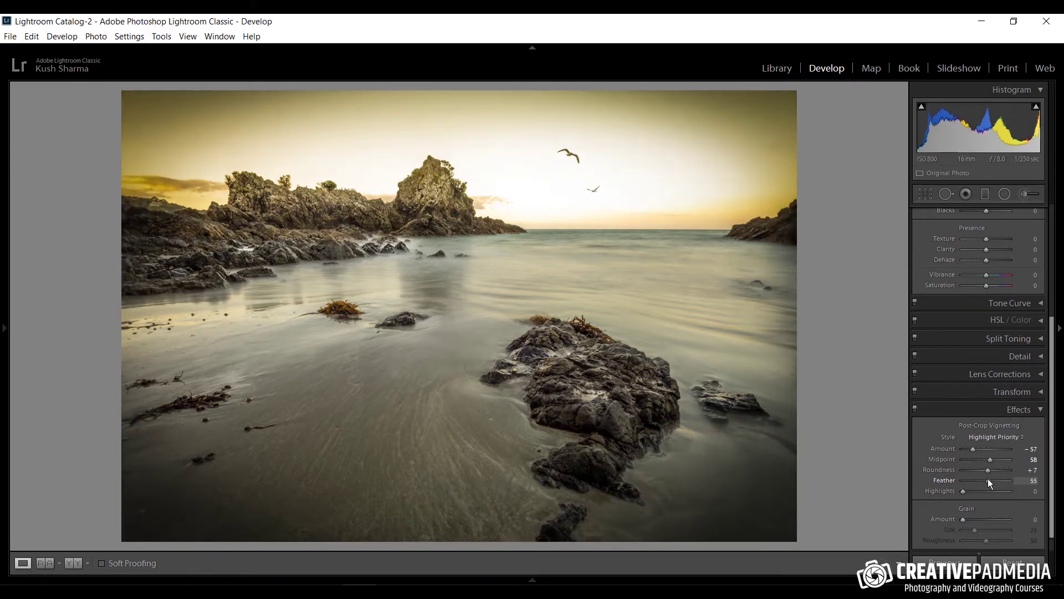
Set the vignette's feather to 56, compare amounts of -100 and 0, and settle on an amount of -40.
left_click_drag(989, 478, 926, 453)
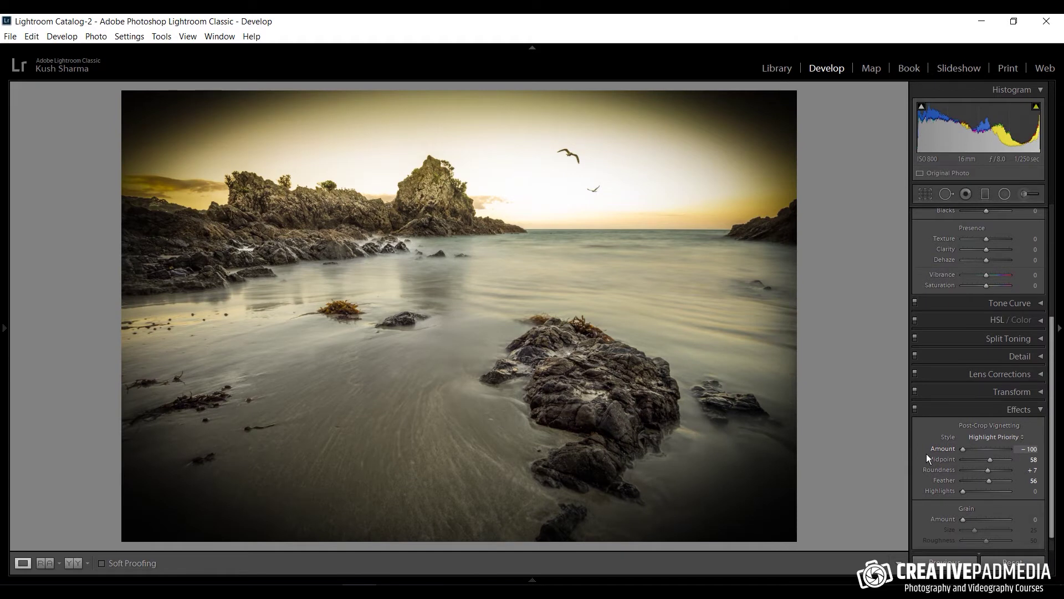
left_click_drag(962, 450, 984, 454)
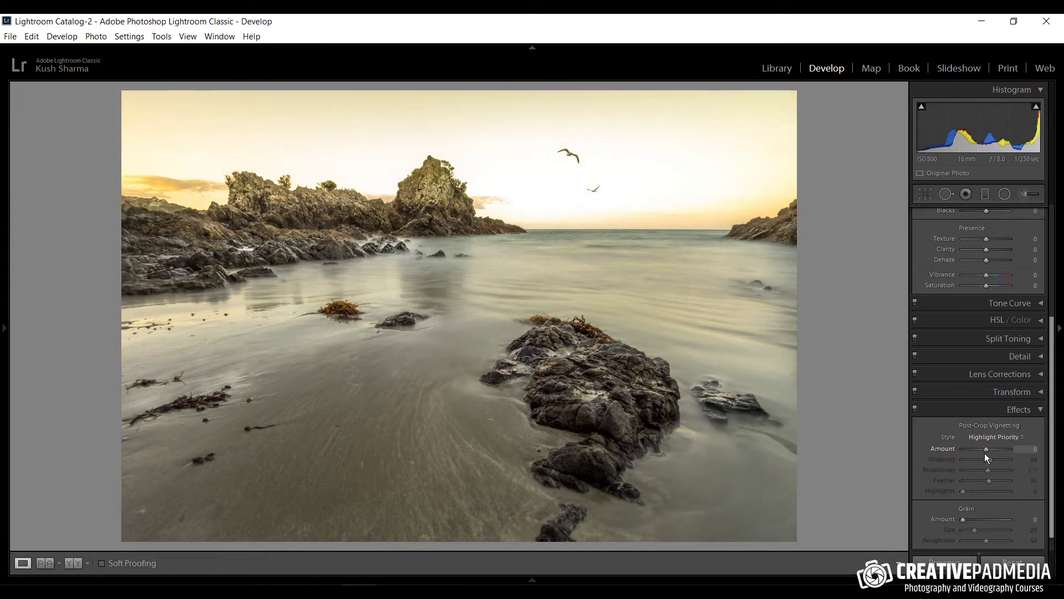
left_click_drag(984, 454, 972, 456)
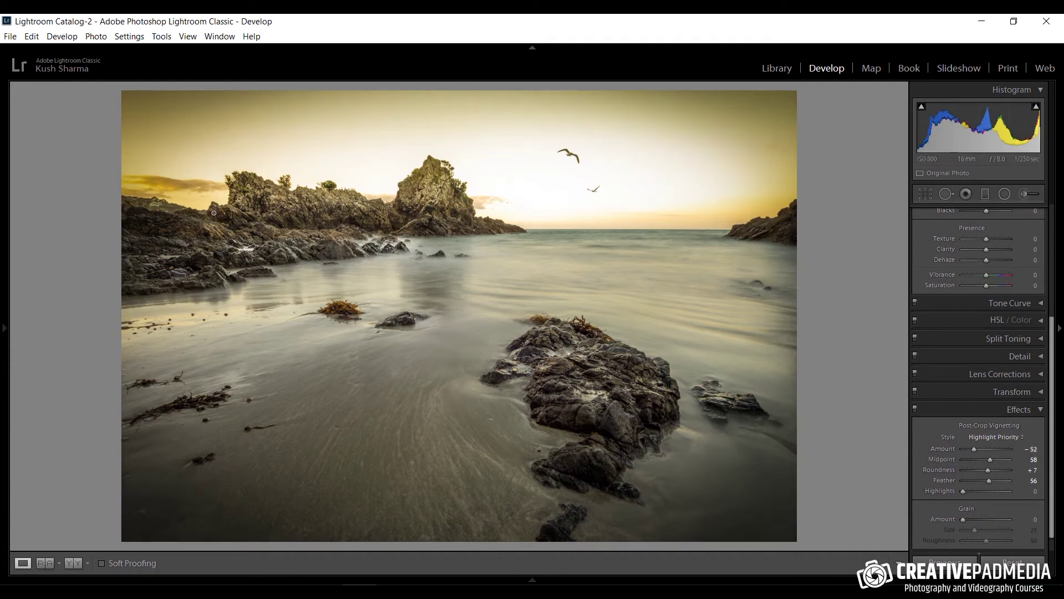
left_click_drag(975, 450, 975, 450)
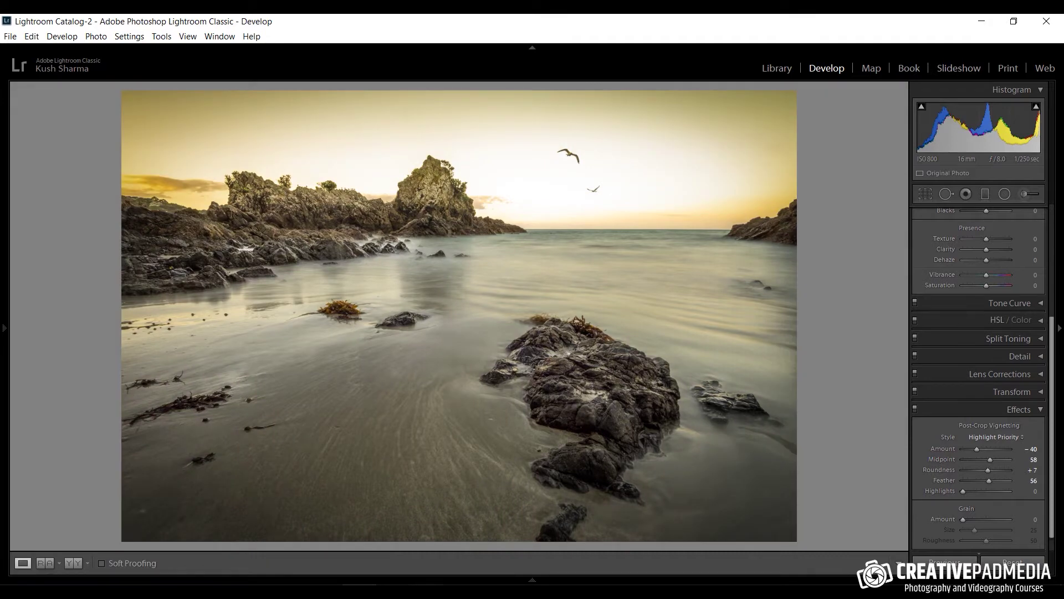
Check the editing checklist in Word, return to Lightroom Classic, and create a text watermark with the photographer's name.
key("alt+Tab")
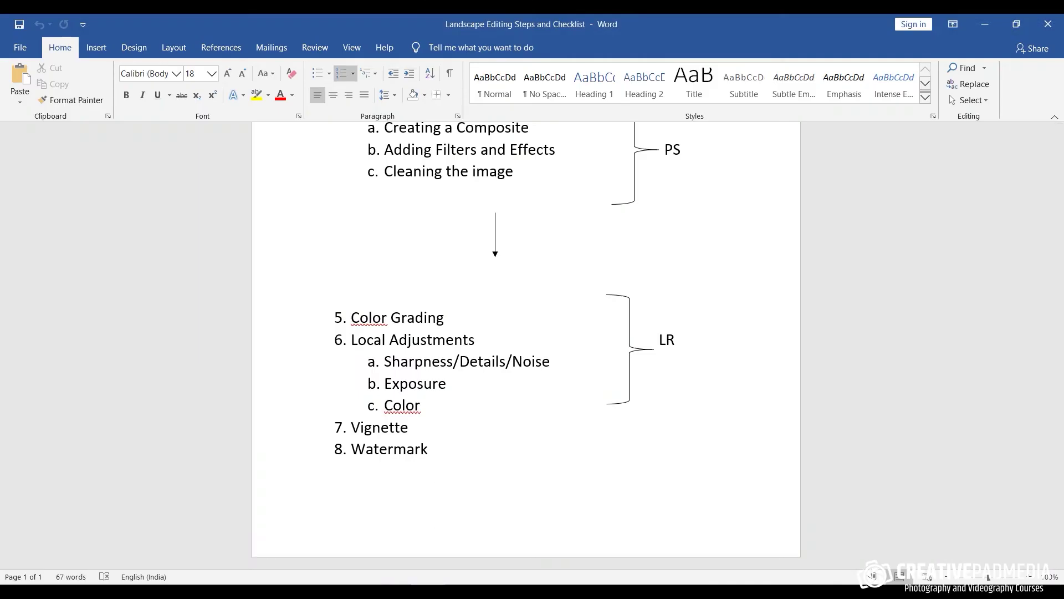
key("alt+Tab")
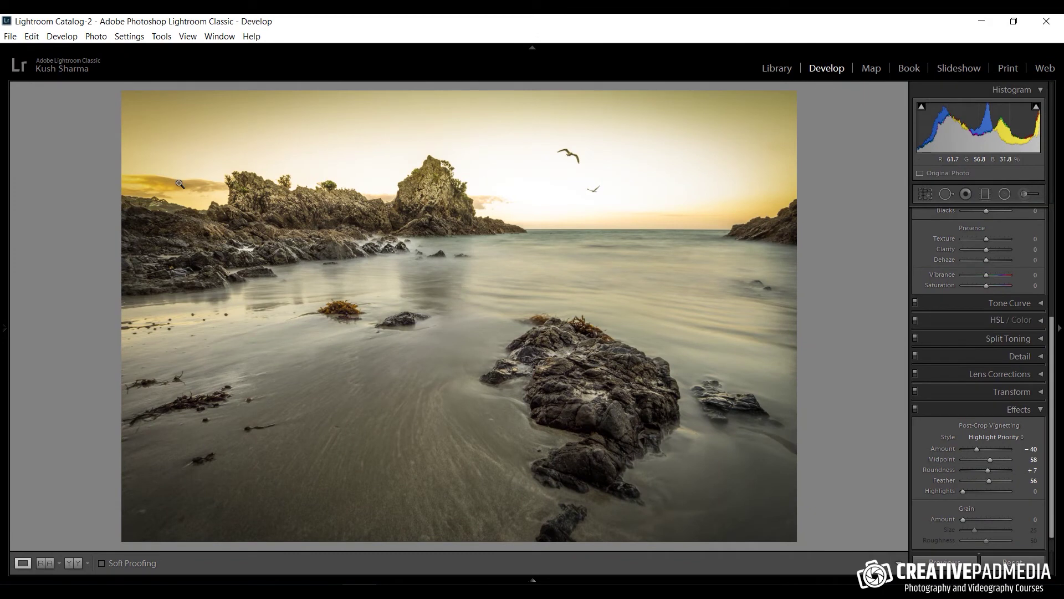
left_click(32, 39)
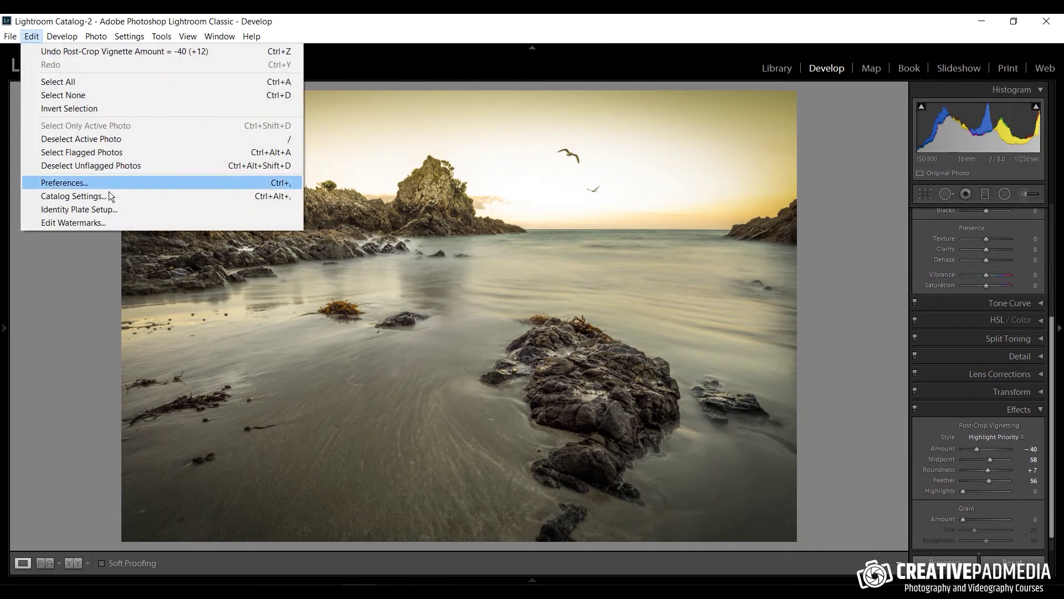
left_click(59, 224)
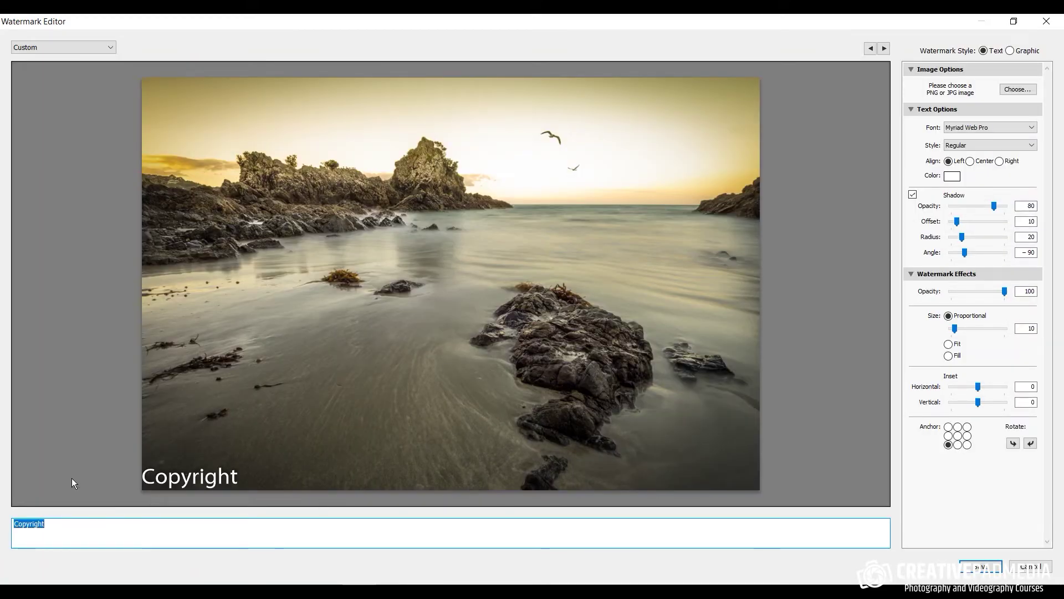
type("Kush Sh")
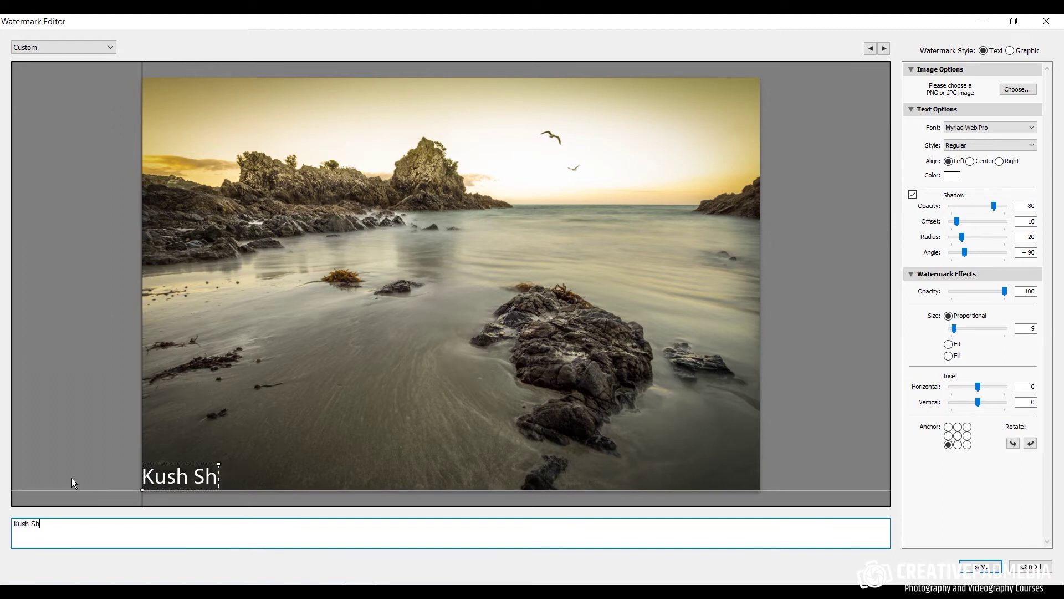
type("arma")
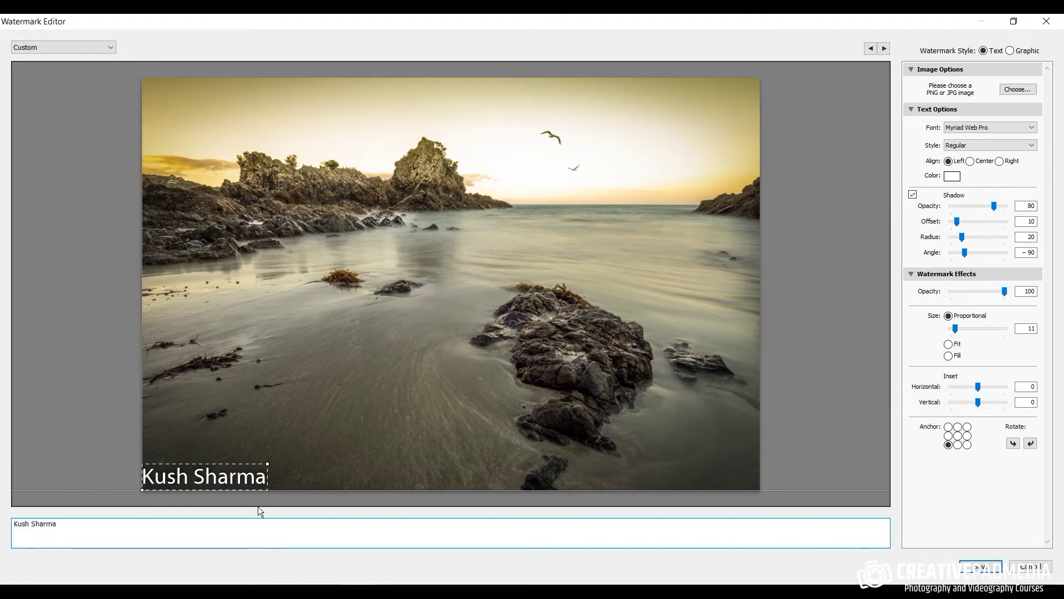
Try anchoring the watermark at other corners, the top edge and the centre of the photo, and return it to the bottom-left corner.
left_click(968, 445)
left_click(966, 427)
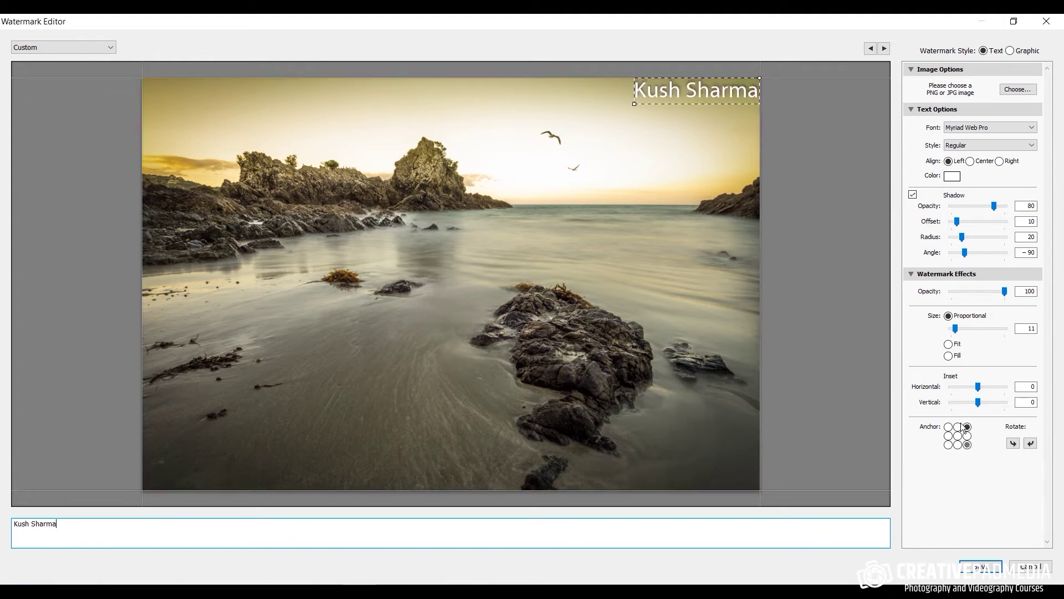
left_click(958, 427)
left_click(958, 436)
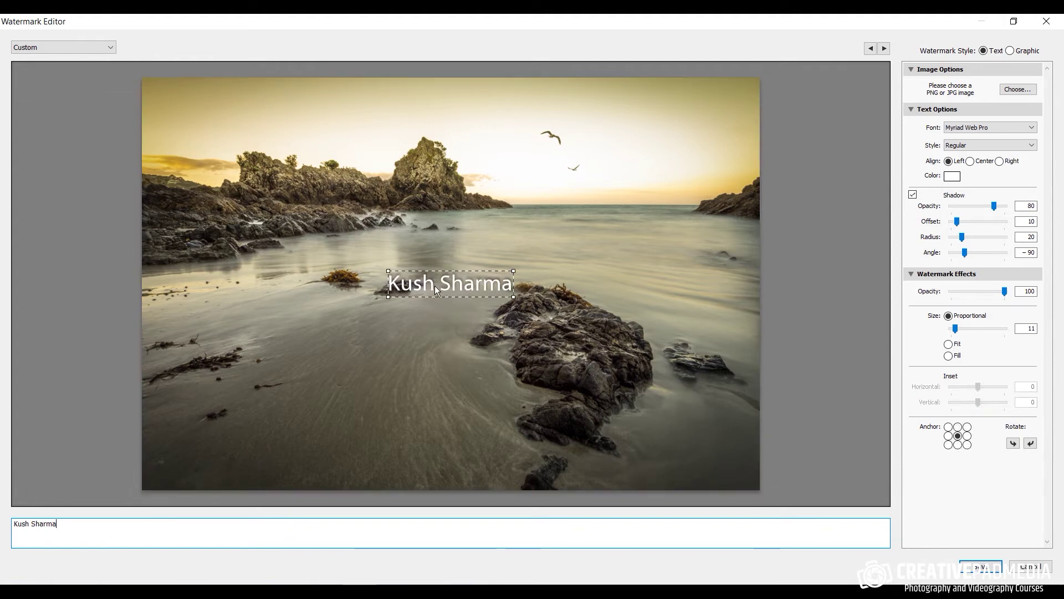
left_click(948, 445)
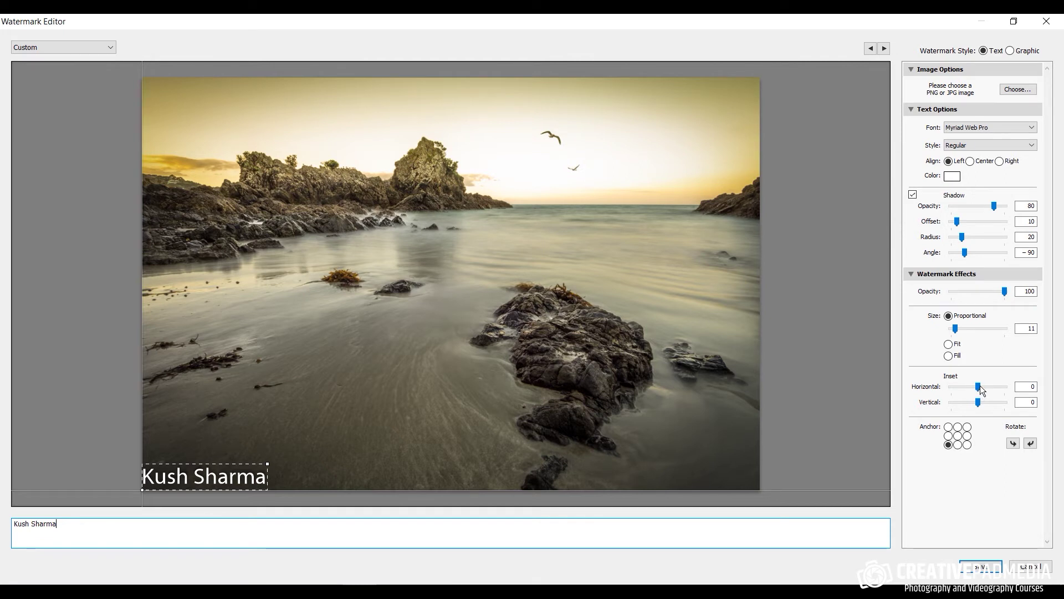
Set the text watermark's horizontal inset to 1 and its opacity to 20.
mouse_move(979, 388)
left_mouse_down()
mouse_move(981, 403)
mouse_move(991, 400)
mouse_move(984, 394)
left_mouse_up()
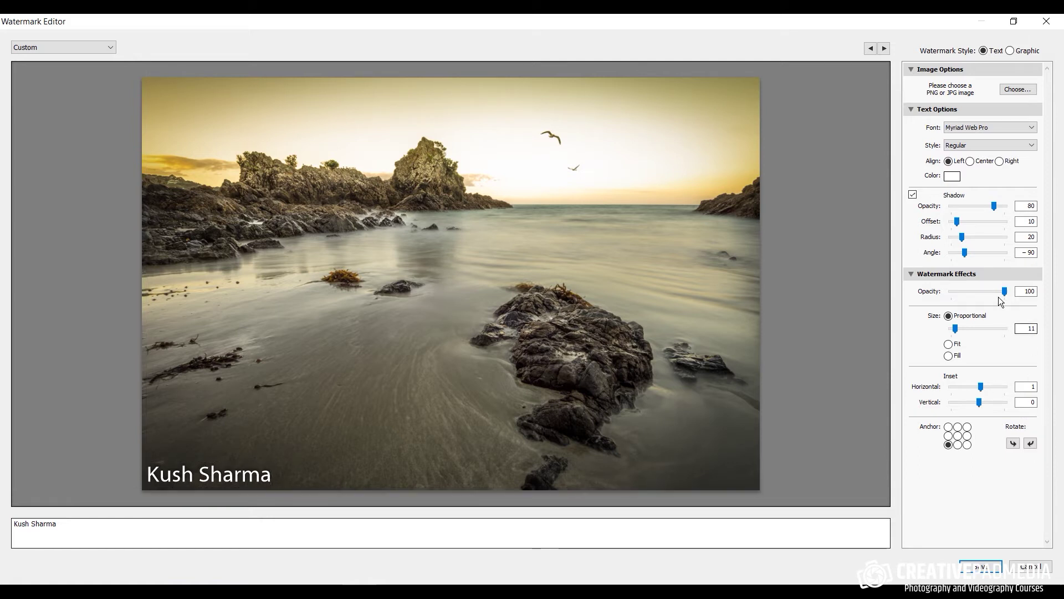
left_click_drag(1006, 293, 968, 295)
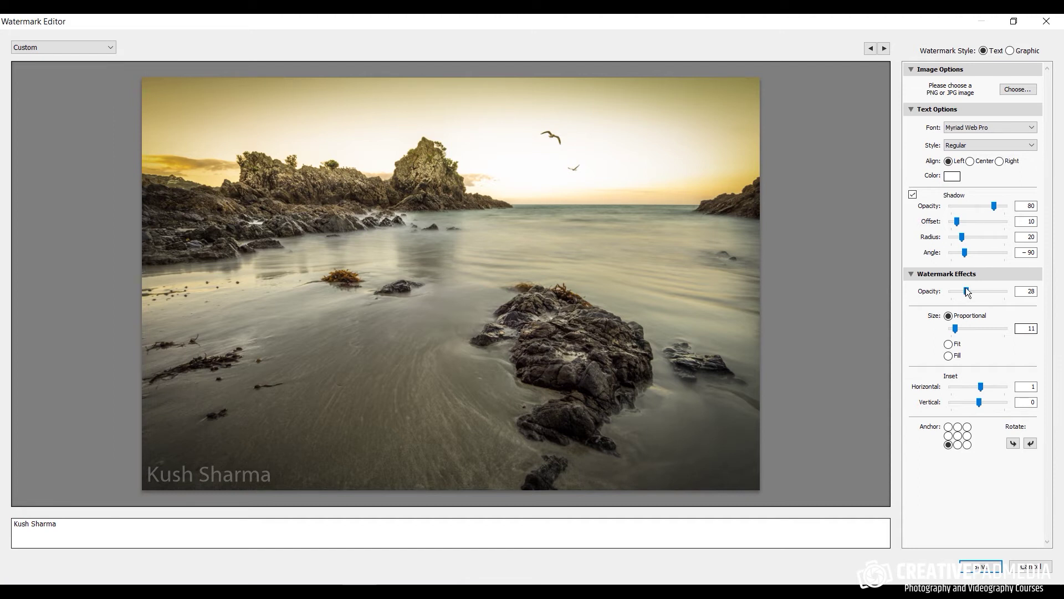
left_click_drag(967, 292, 961, 291)
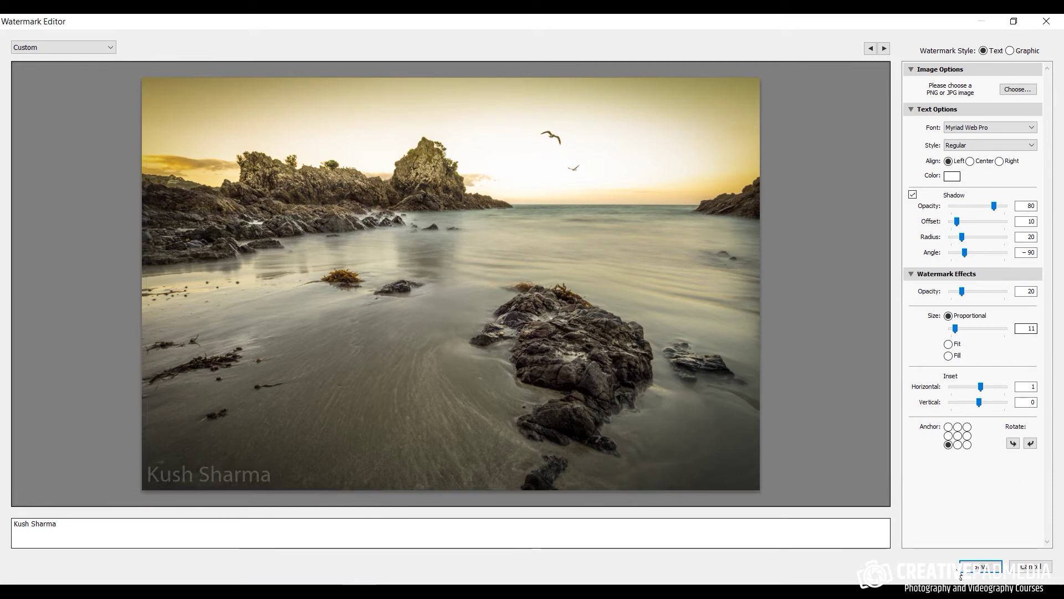
left_click(979, 567)
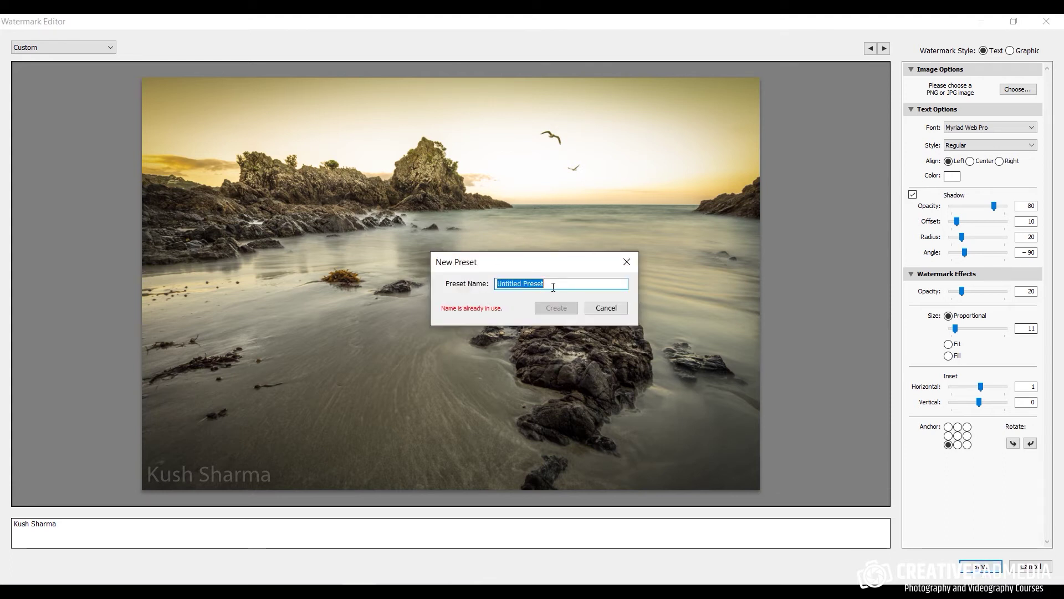
type("kush shar")
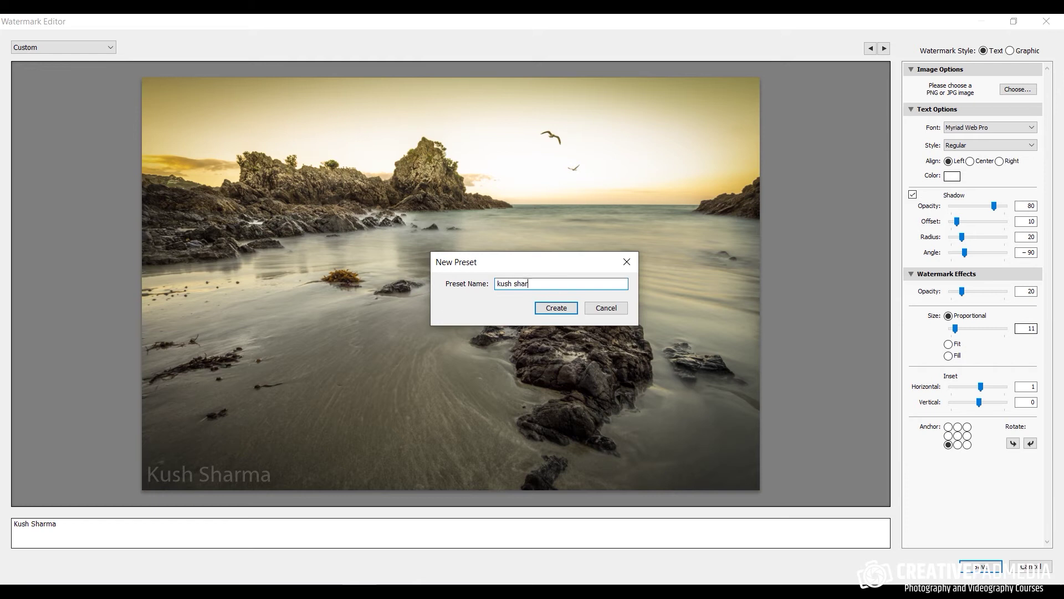
type("ma wa")
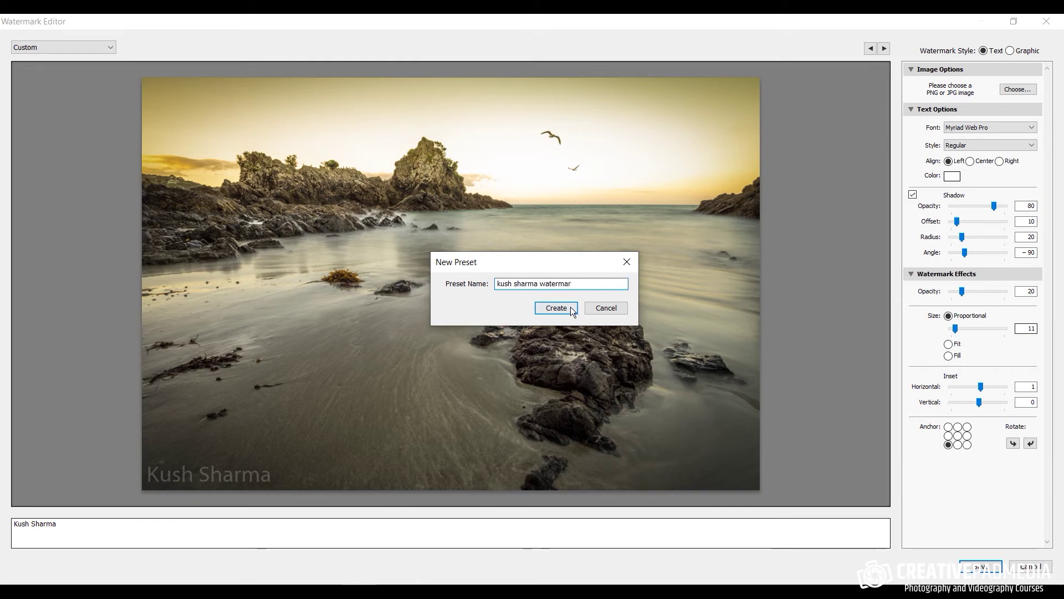
type("termark")
left_click(608, 308)
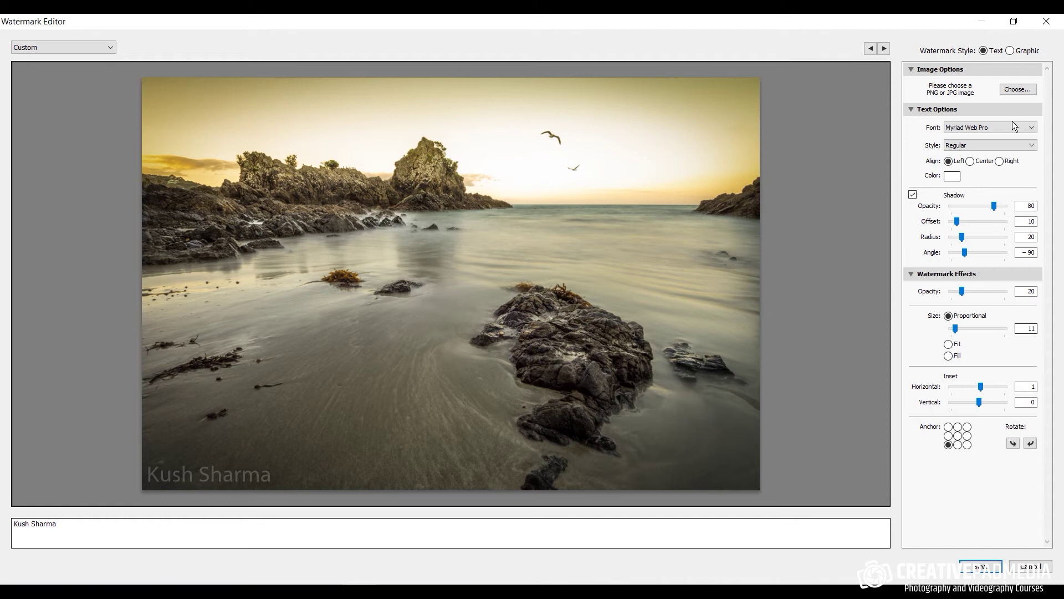
Replace the text watermark with the CreativePadMedia logo image as a graphic watermark.
left_click(1016, 89)
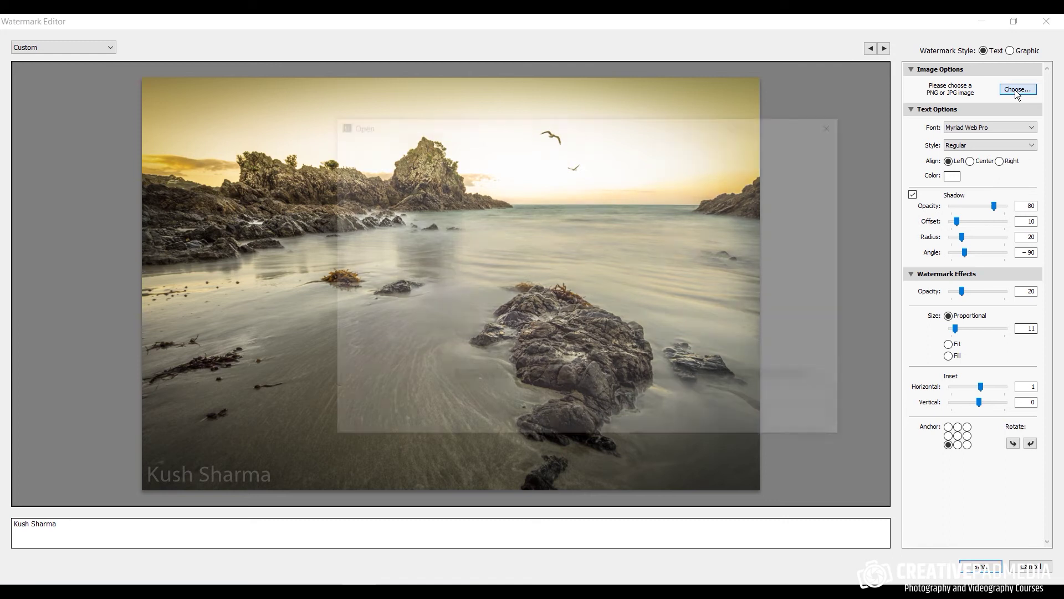
left_click(553, 300)
double_click(553, 299)
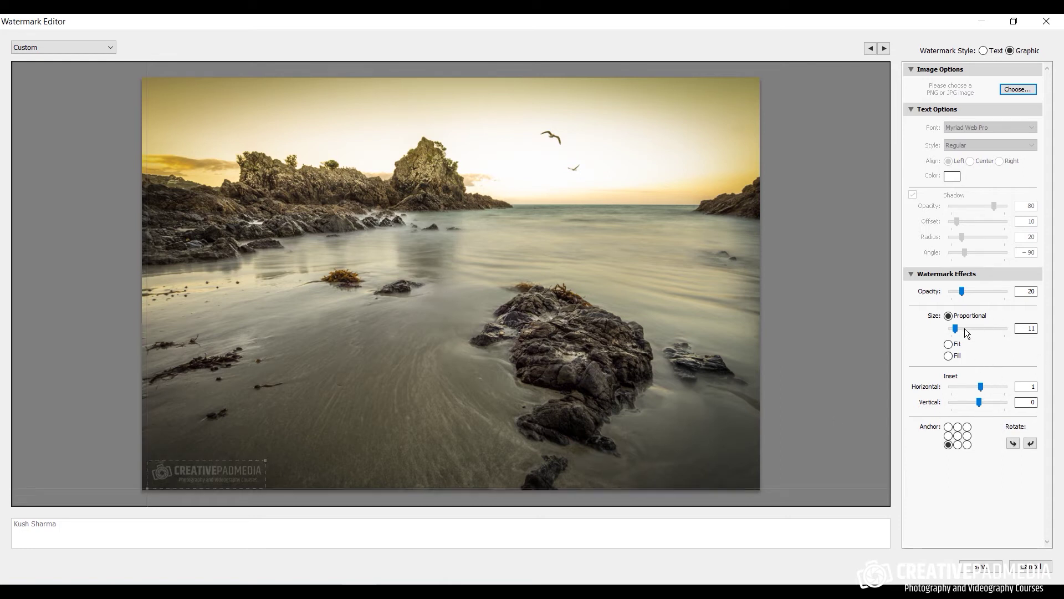
Set the logo watermark's proportional size to 20 and its horizontal and vertical insets to 0.
left_click_drag(955, 329, 963, 332)
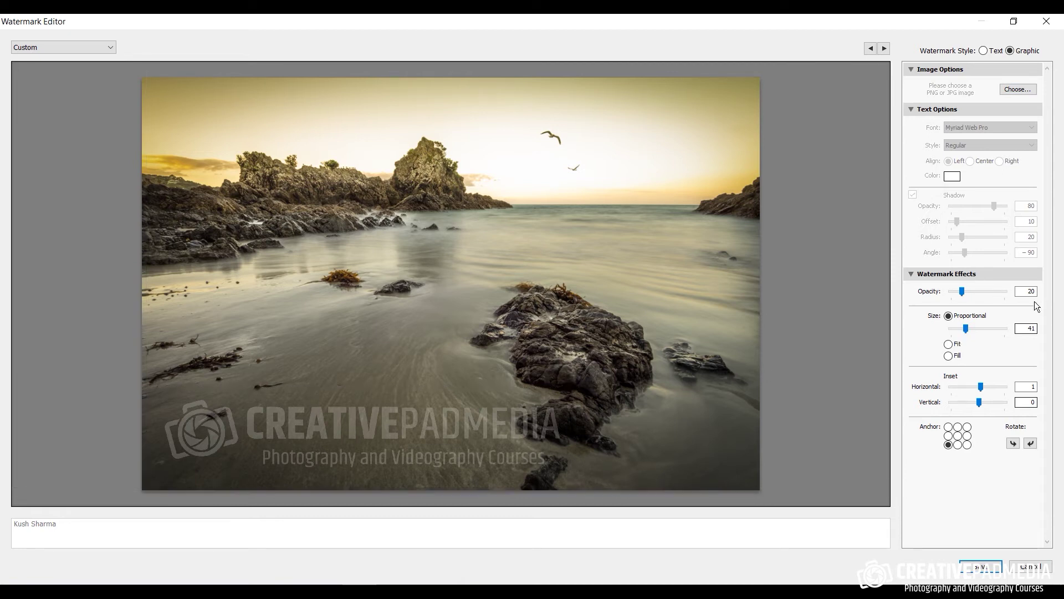
double_click(1030, 327)
type("20")
key("Return")
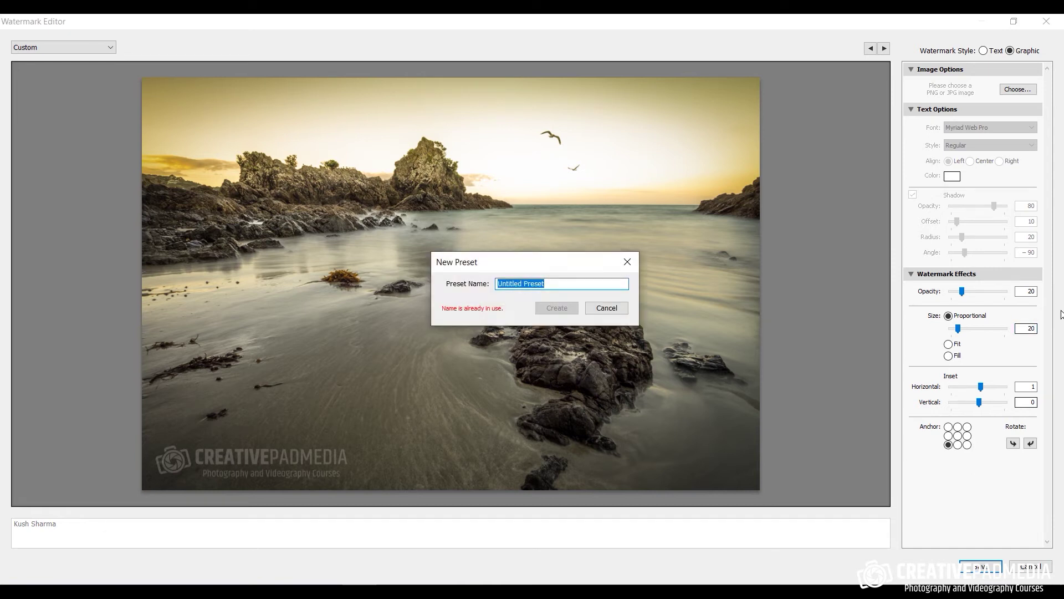
mouse_move(980, 387)
left_mouse_down()
mouse_move(983, 406)
mouse_move(956, 389)
mouse_move(987, 400)
mouse_move(977, 400)
left_mouse_up()
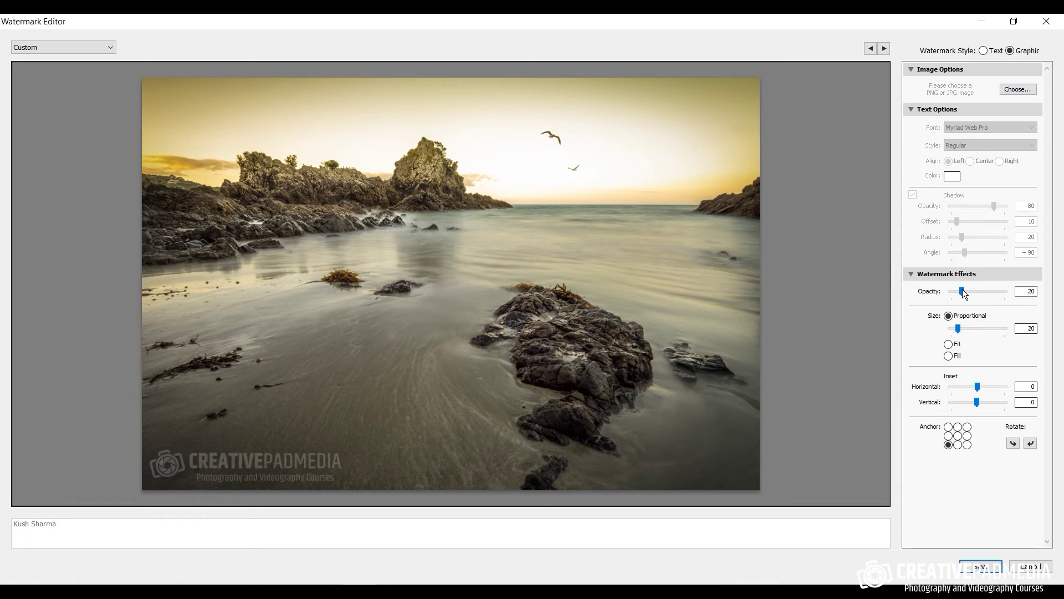
Lower the logo watermark's opacity to 12 and save it as a new preset named "creative pad media official wm".
left_click_drag(962, 292, 960, 292)
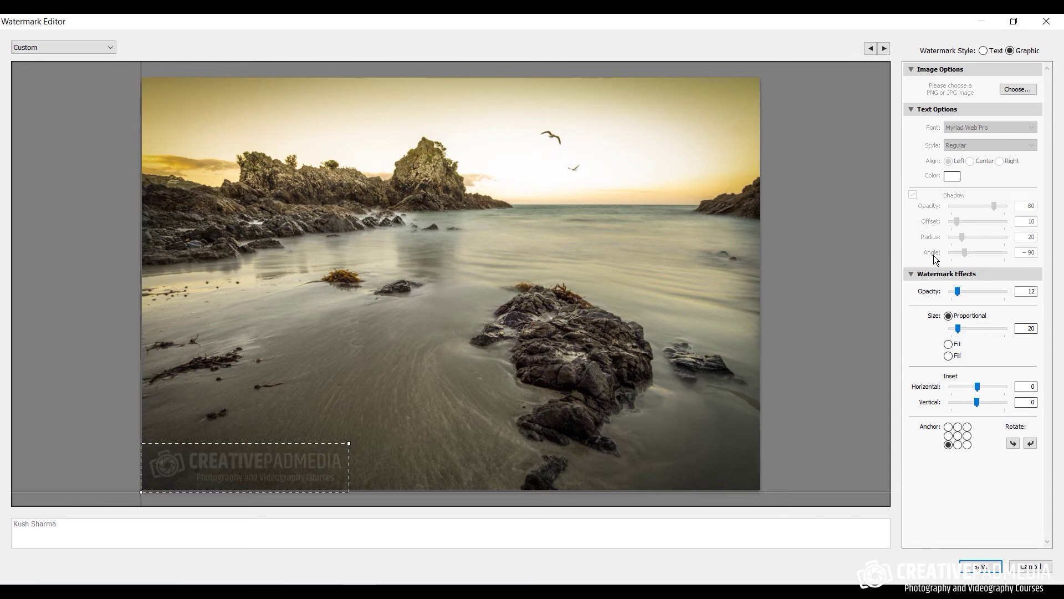
left_click(978, 571)
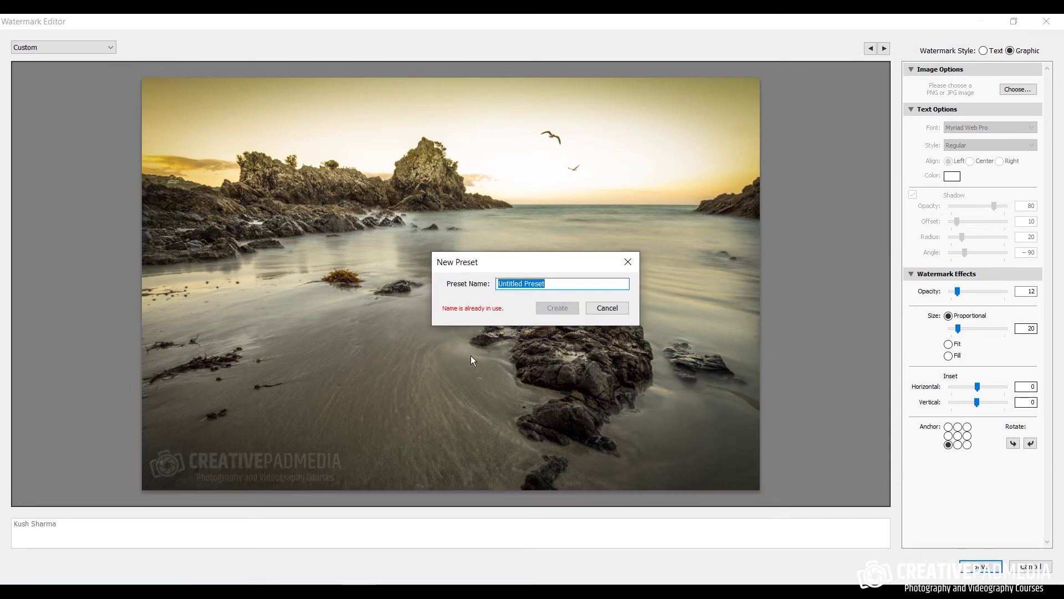
type("creat")
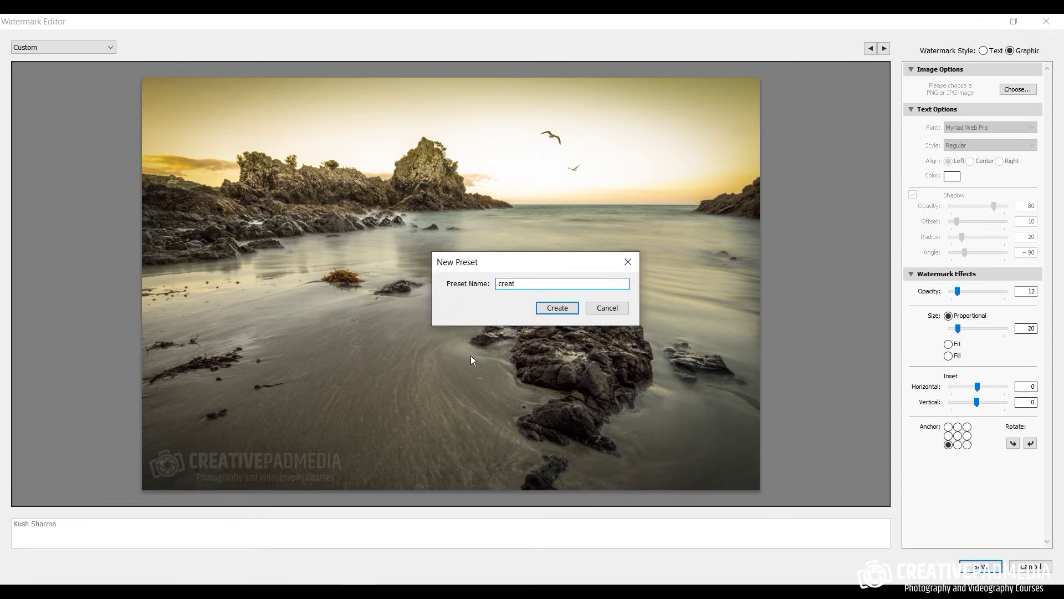
type("ive pad media")
type(" official")
type(" wa")
type("m")
left_click(565, 309)
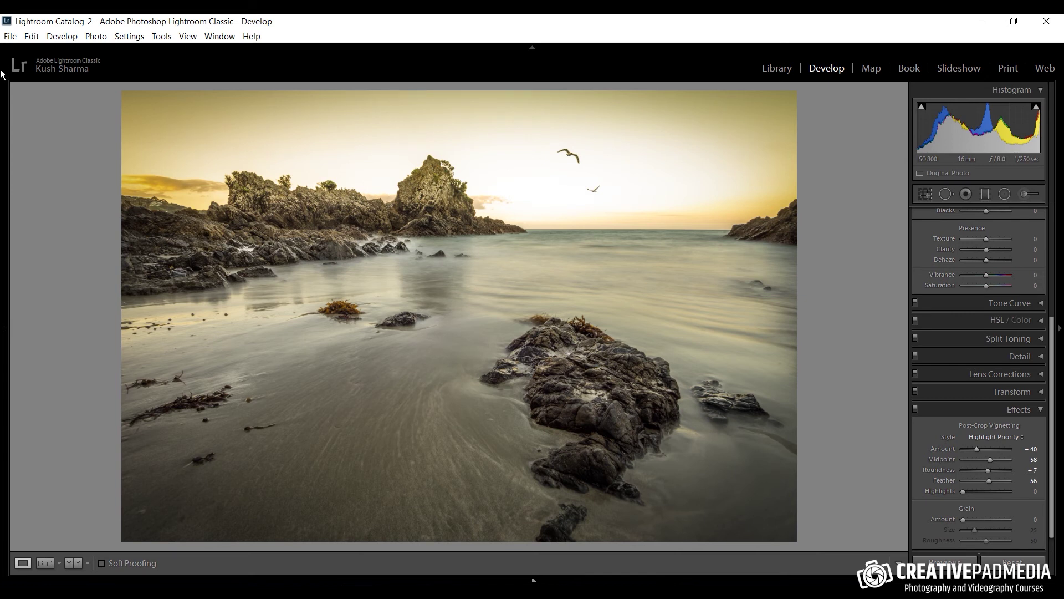
Open the photo's export settings, review the file and sizing options, and apply the "creative pad media official wm" watermark.
left_click(9, 37)
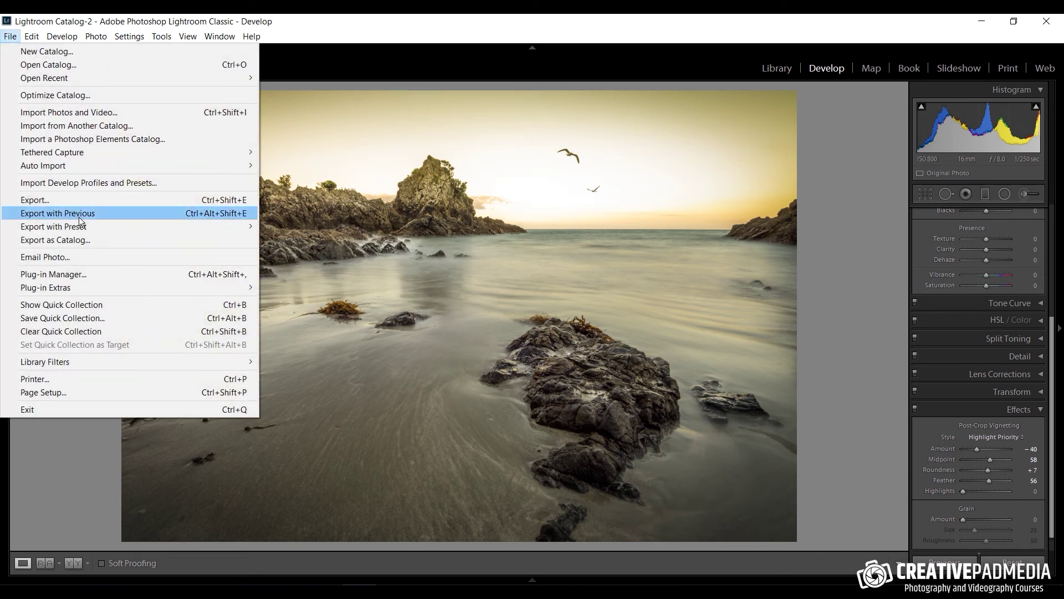
left_click(84, 199)
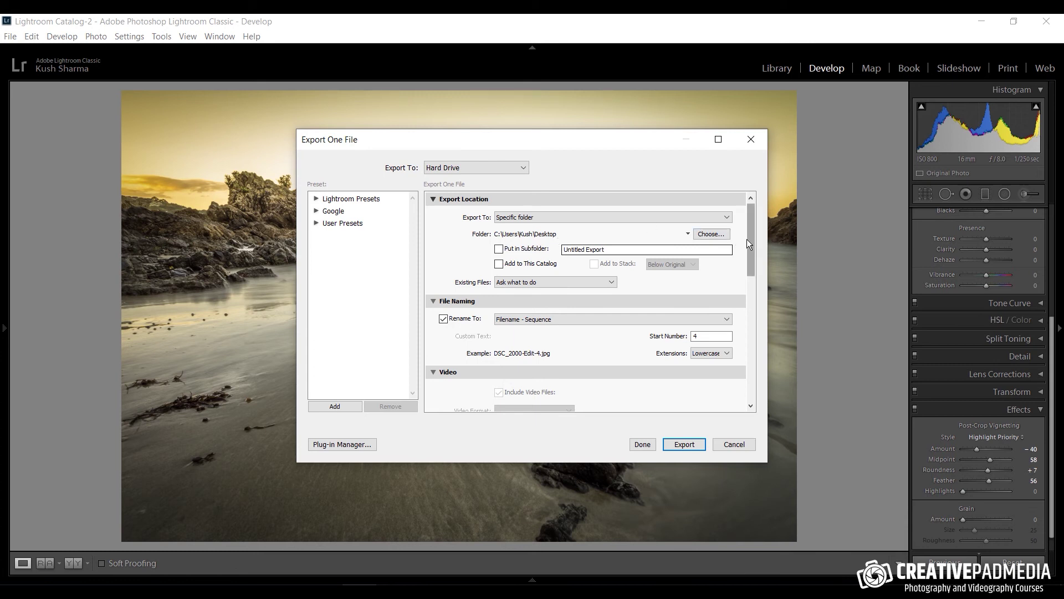
left_click_drag(747, 238, 749, 264)
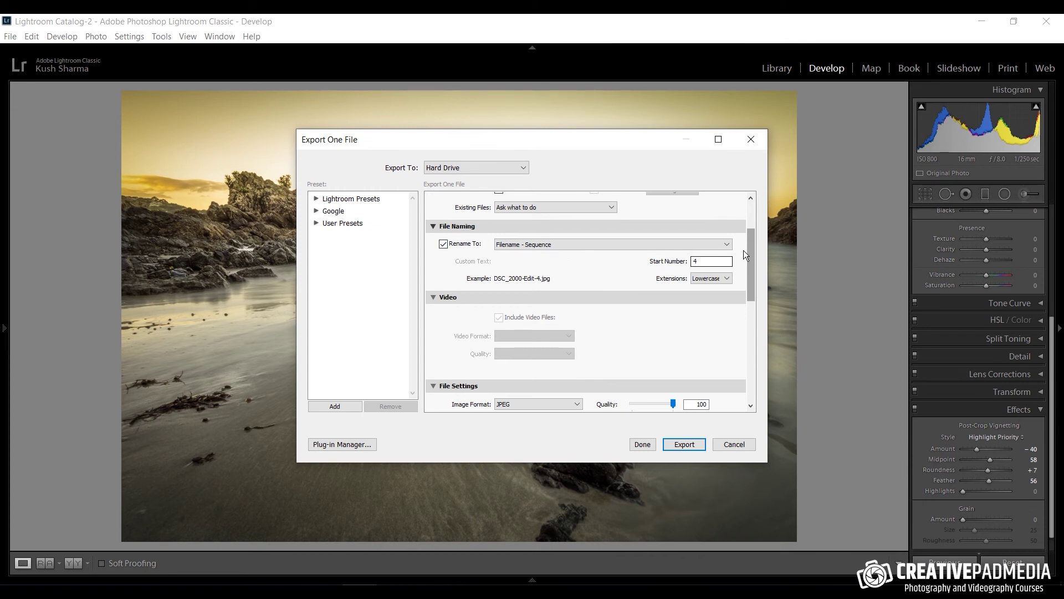
left_click_drag(755, 258, 756, 293)
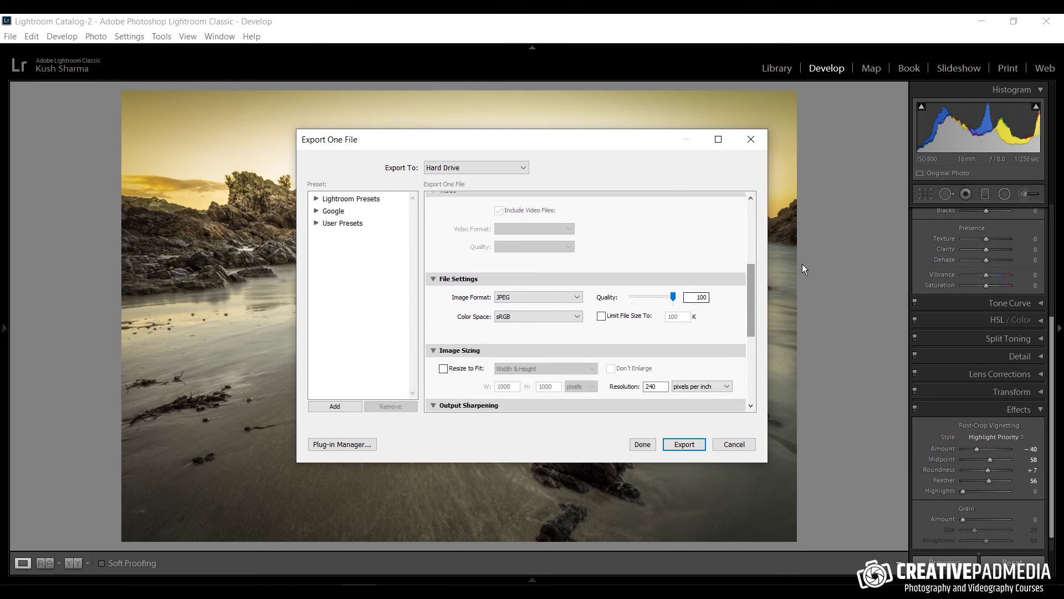
left_click_drag(750, 301, 750, 335)
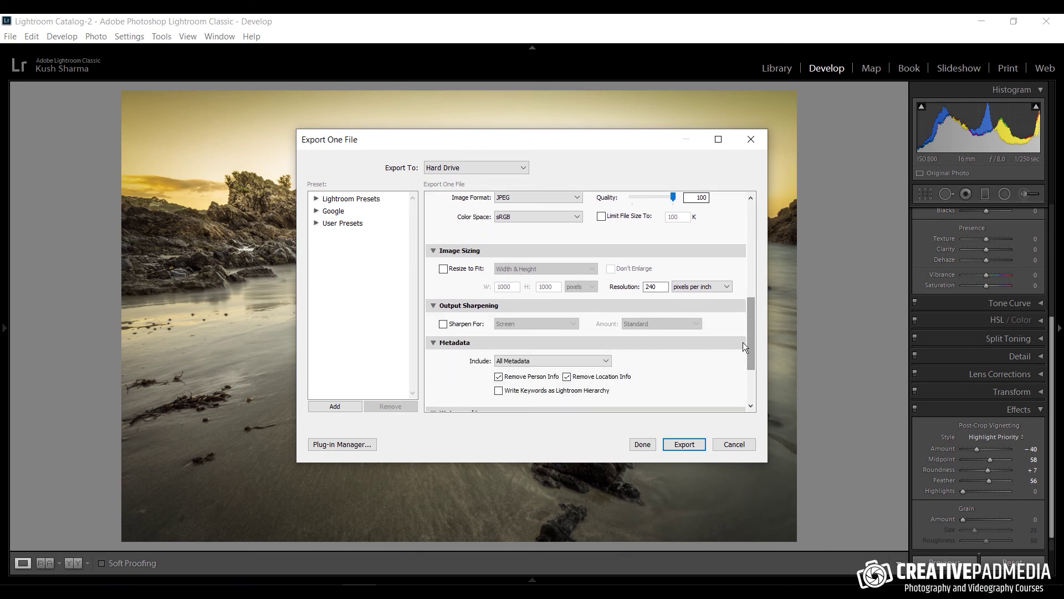
left_click_drag(748, 349, 750, 385)
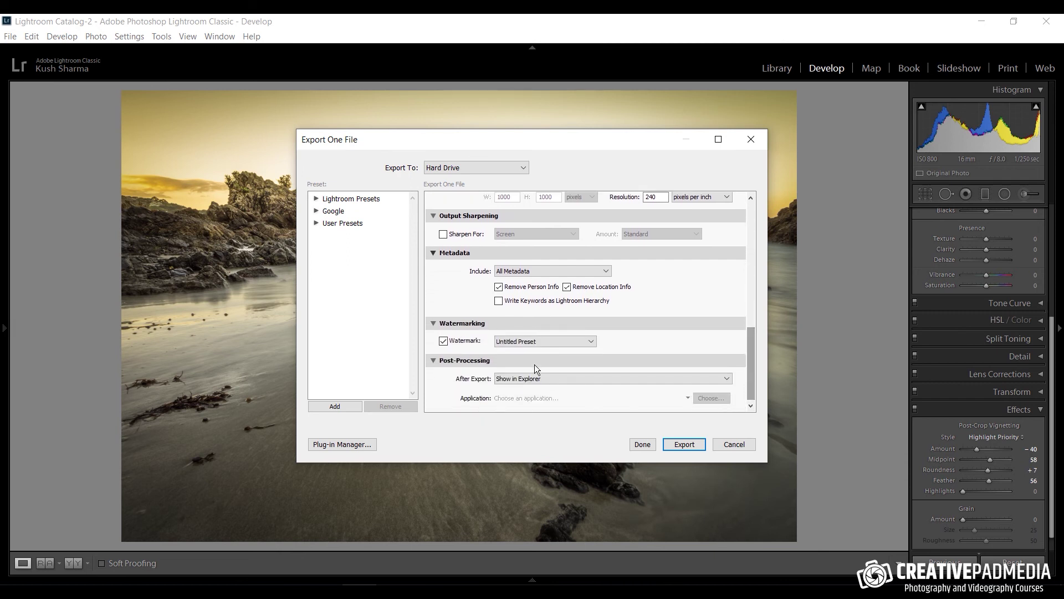
left_click(550, 341)
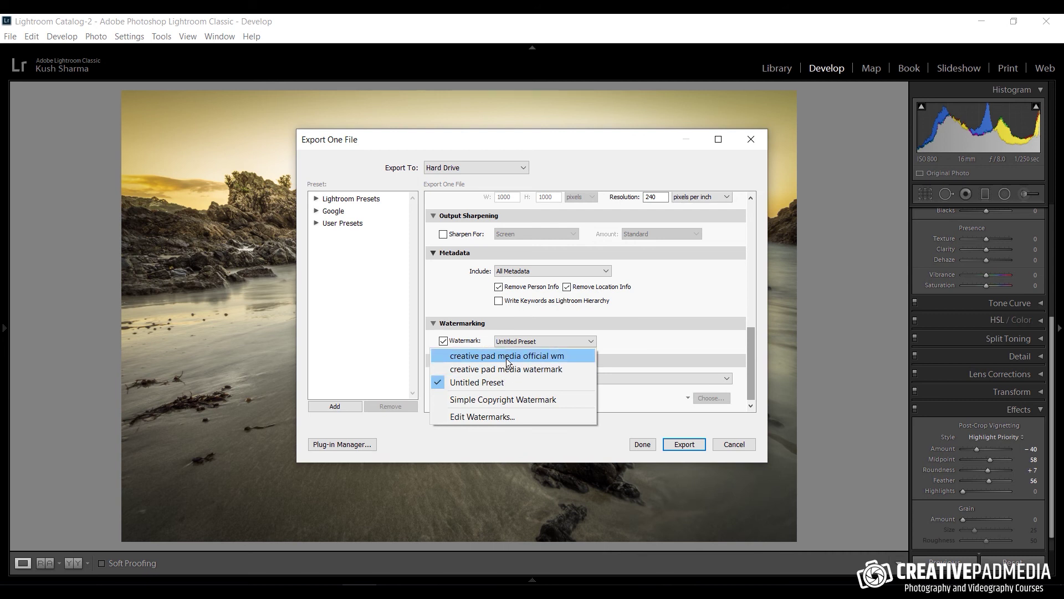
left_click(542, 357)
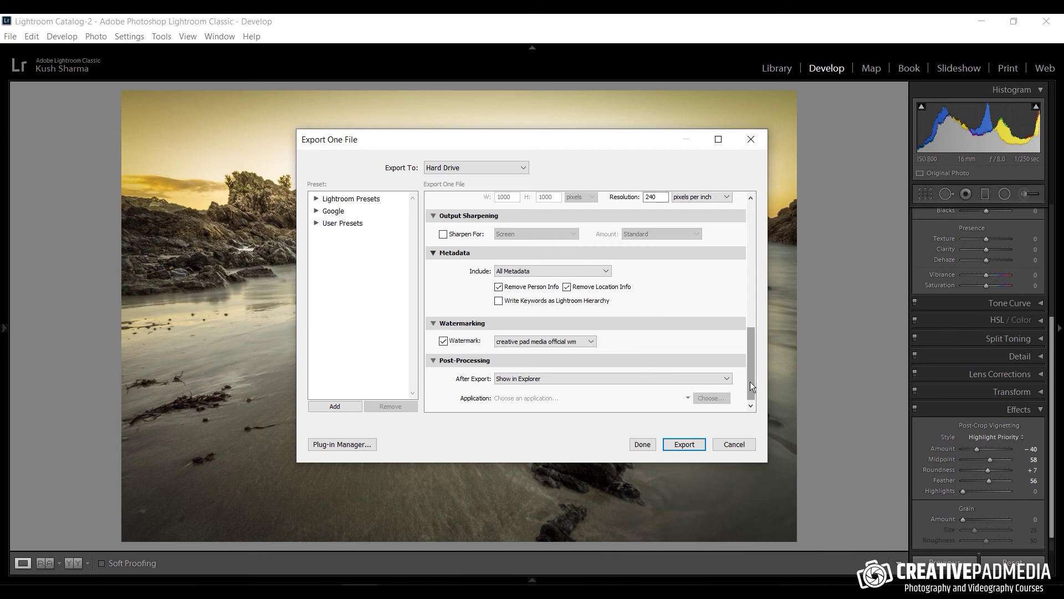
Choose Show in Explorer as the post-export action and export the photo to the Desktop folder.
left_click(570, 381)
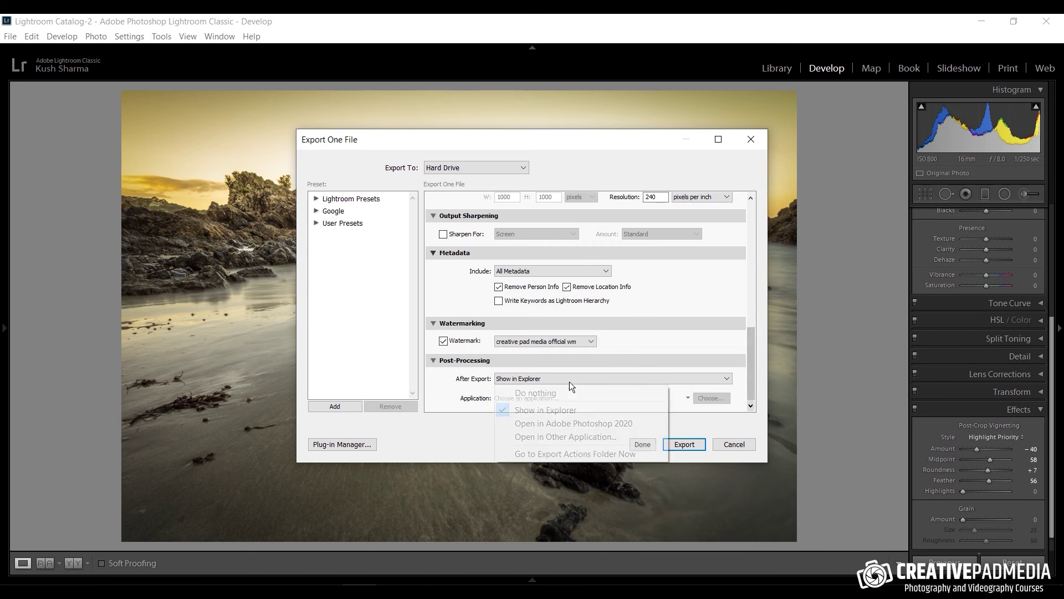
left_click(564, 411)
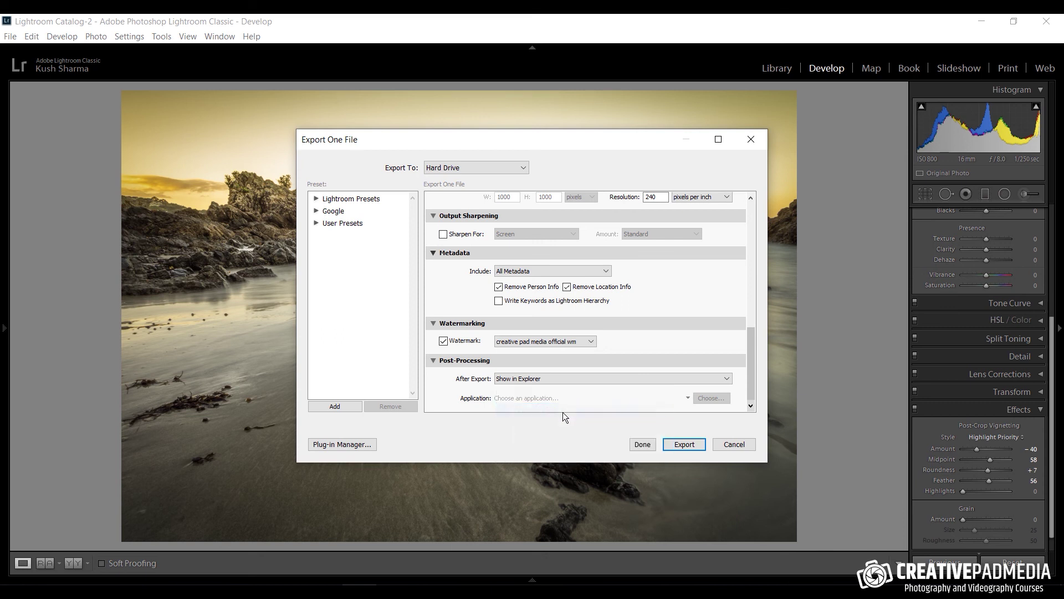
left_click(693, 447)
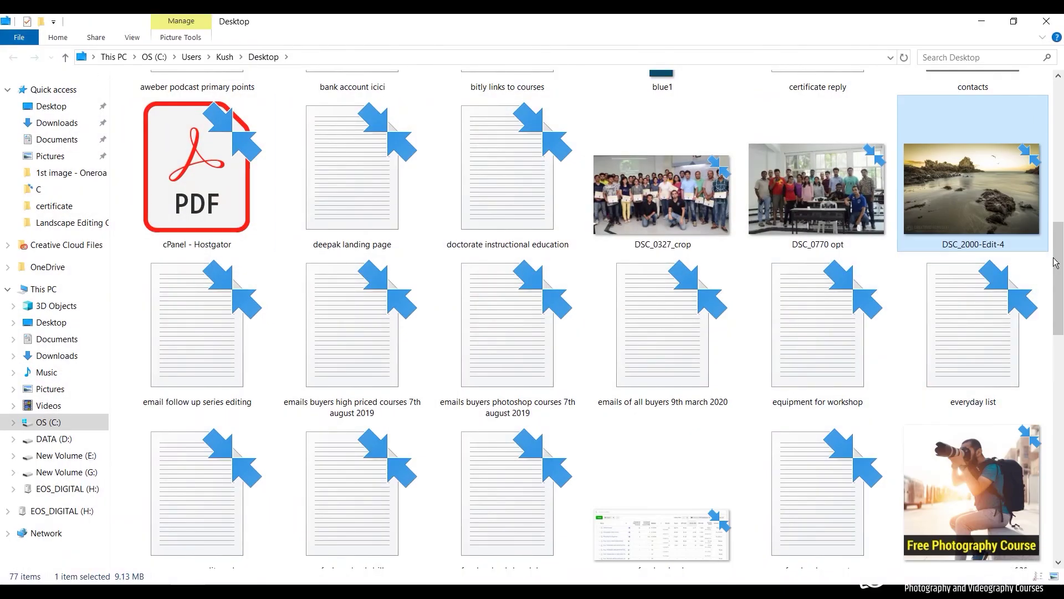
Open the exported DSC_2000-Edit-4 image in Photos and compare it full screen with the unedited original.
double_click(950, 205)
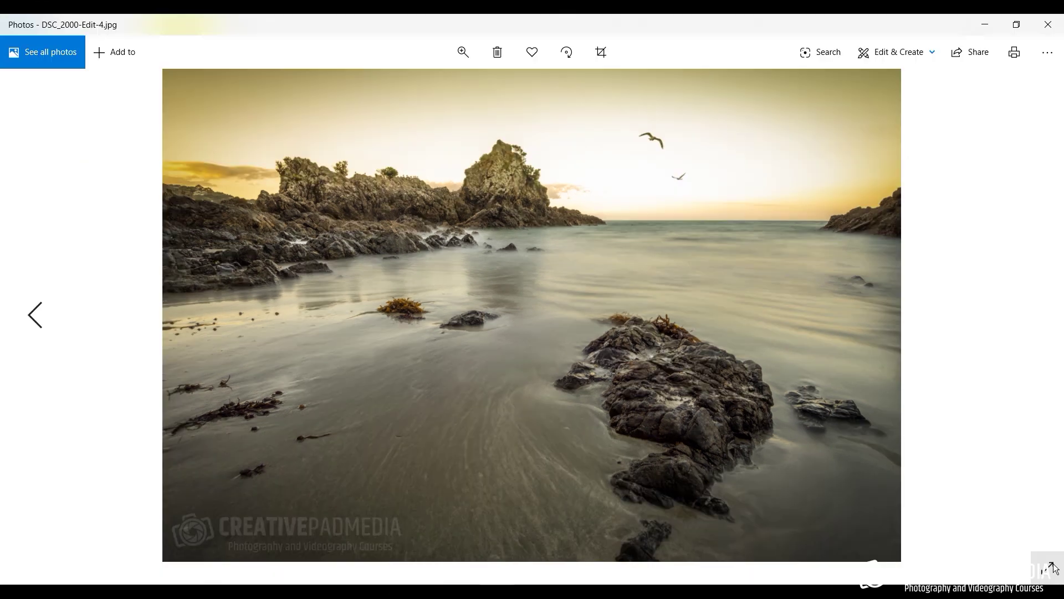
key("Left")
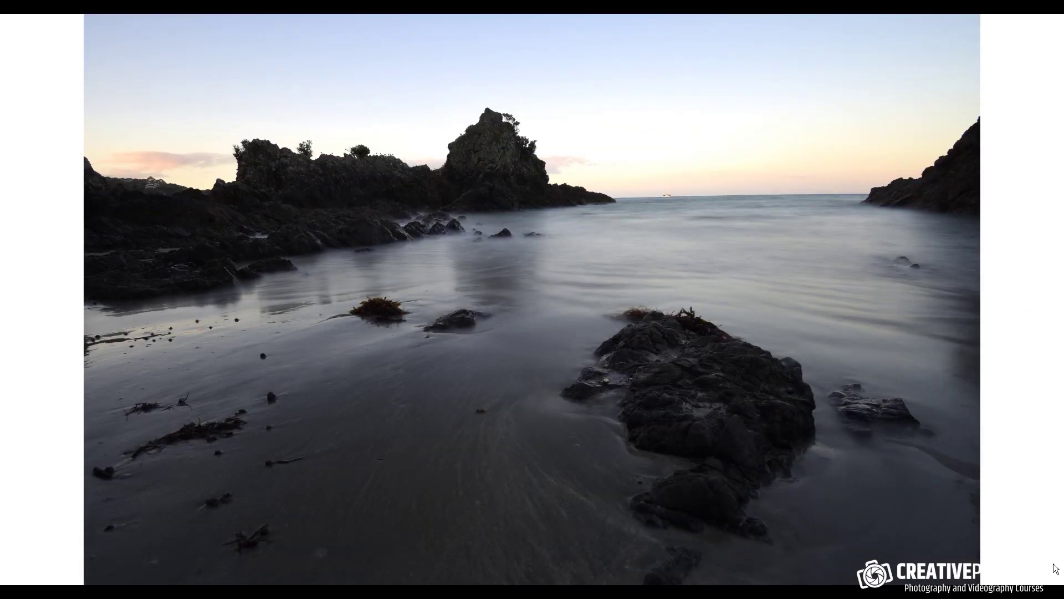
key("Right")
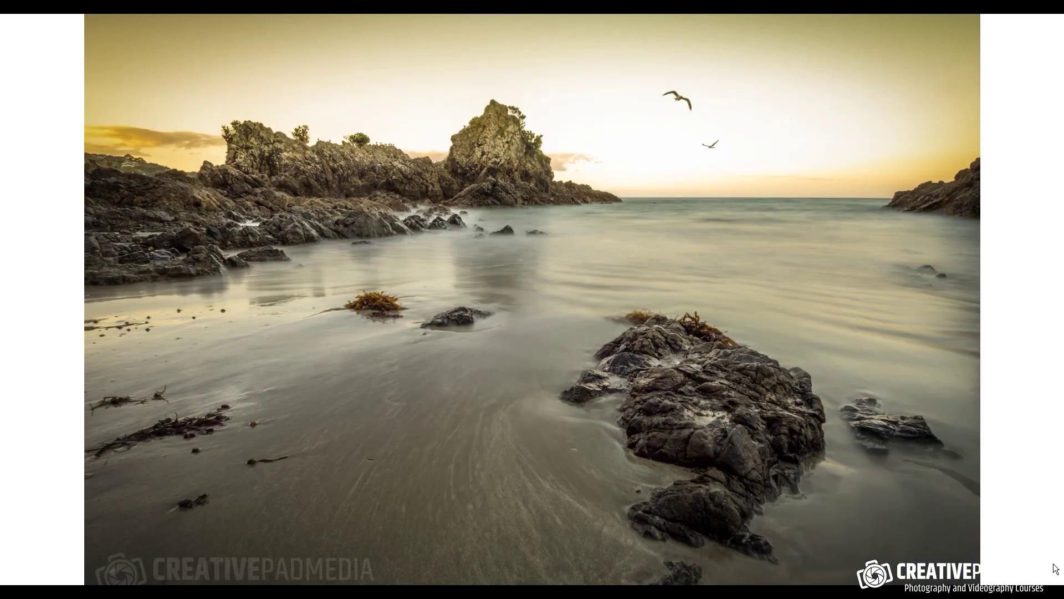